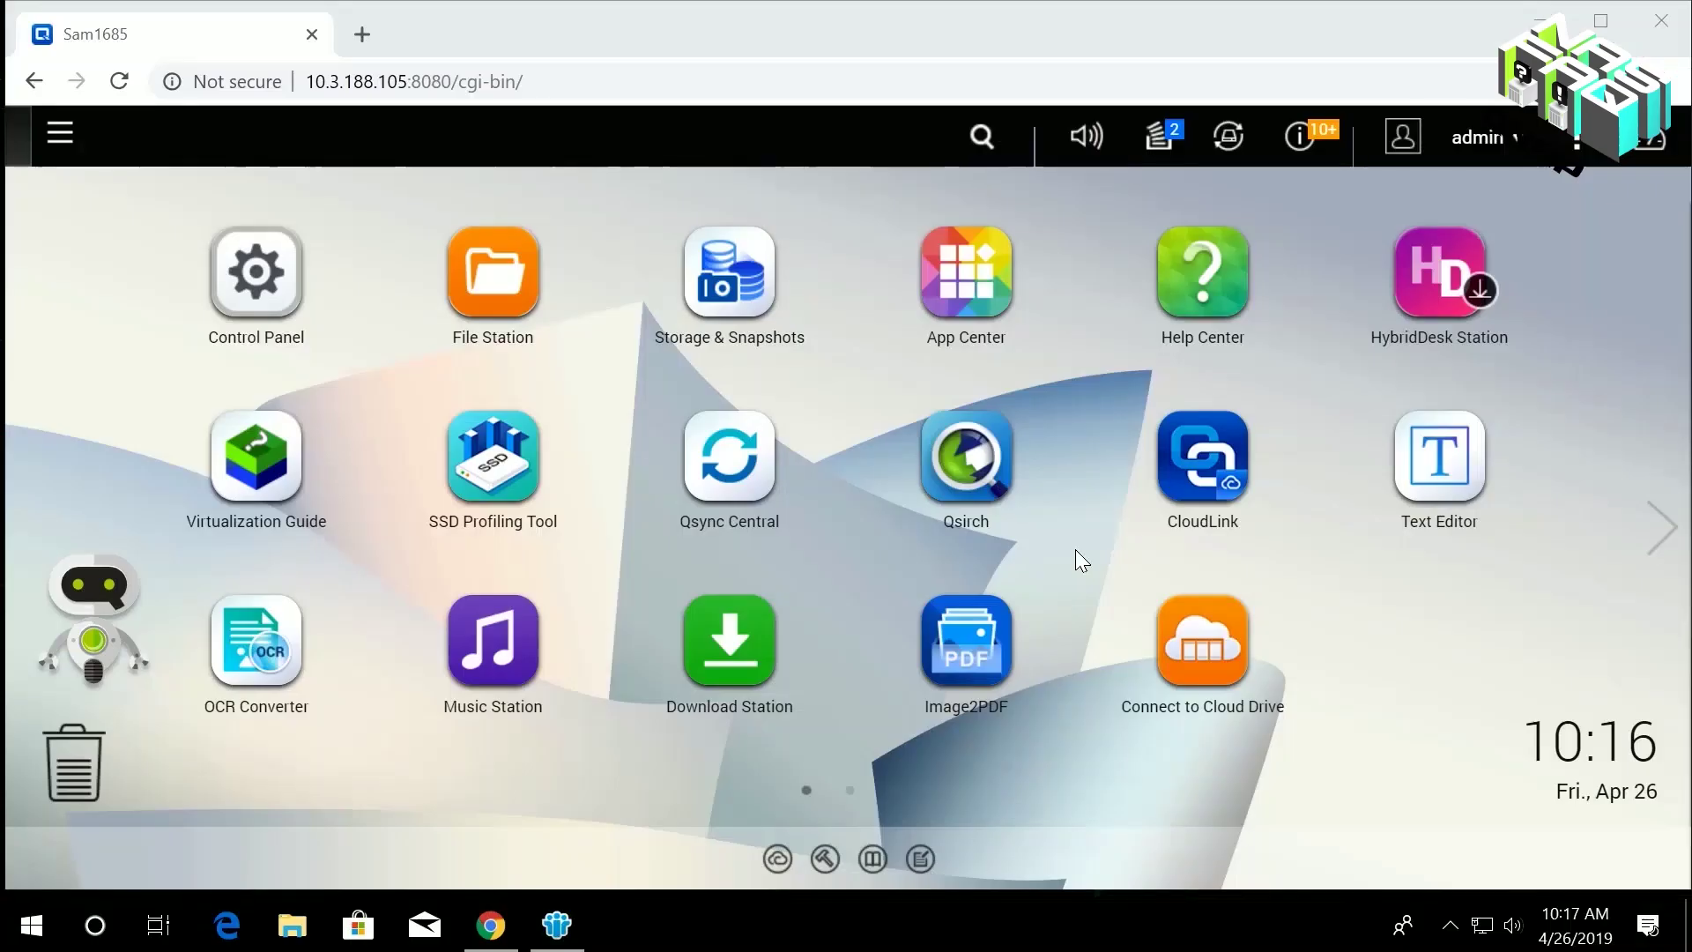
Open File Station as admin, browse the homes and home shares, and end on homes.
left_click(536, 288)
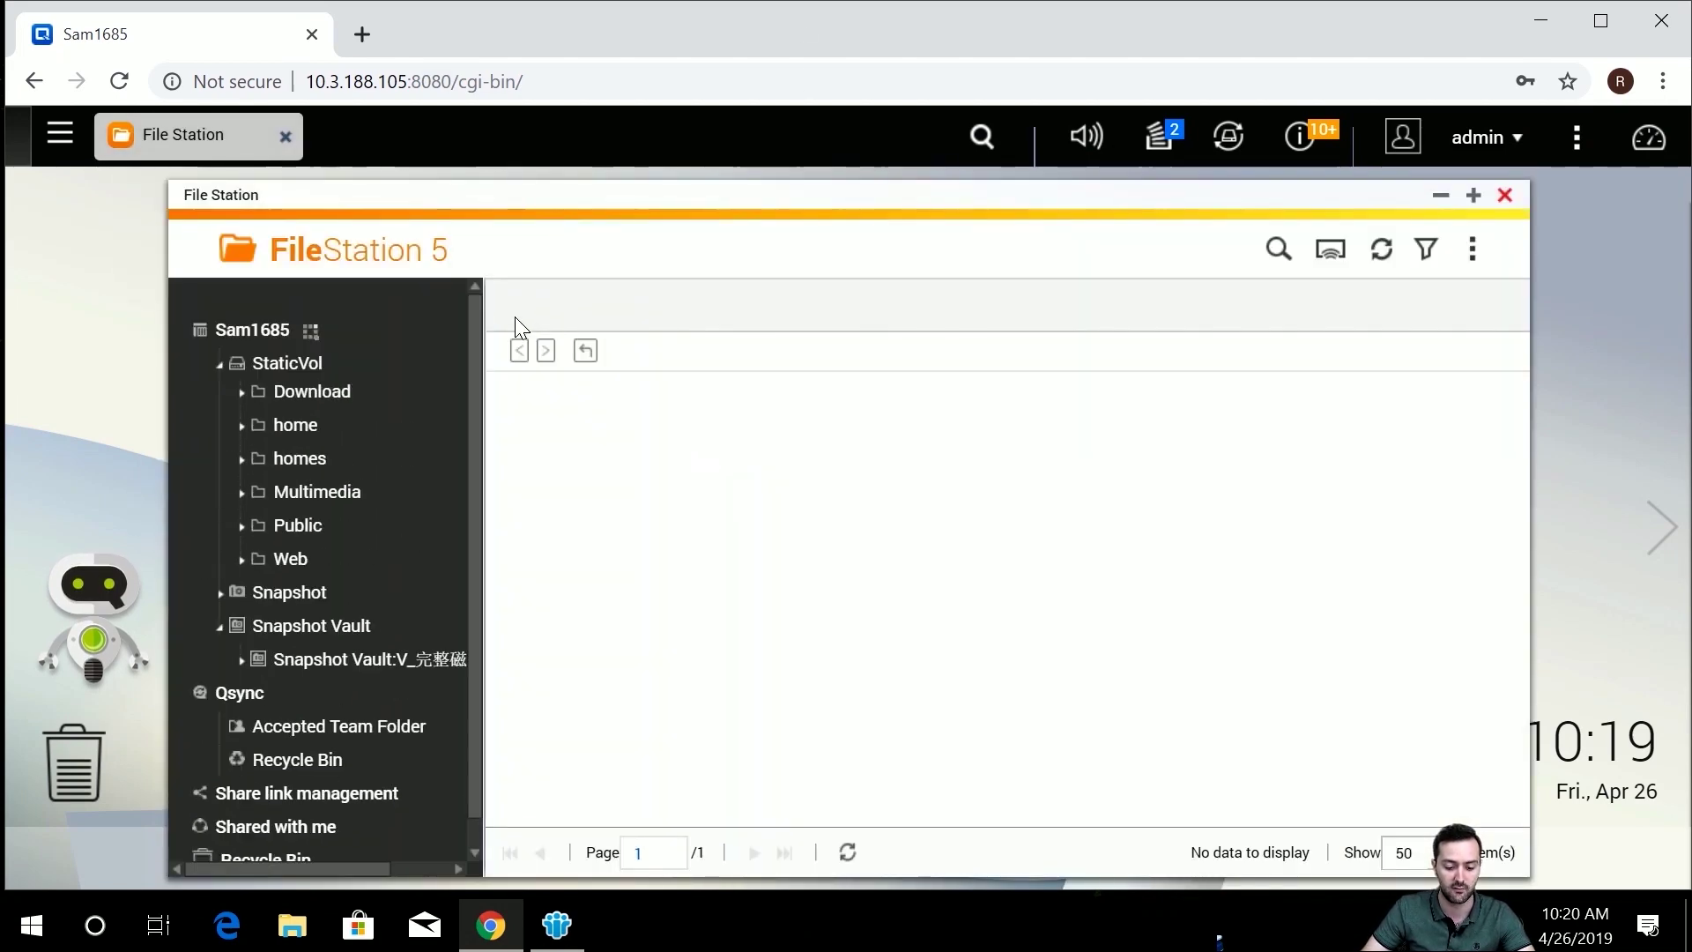
left_click(397, 463)
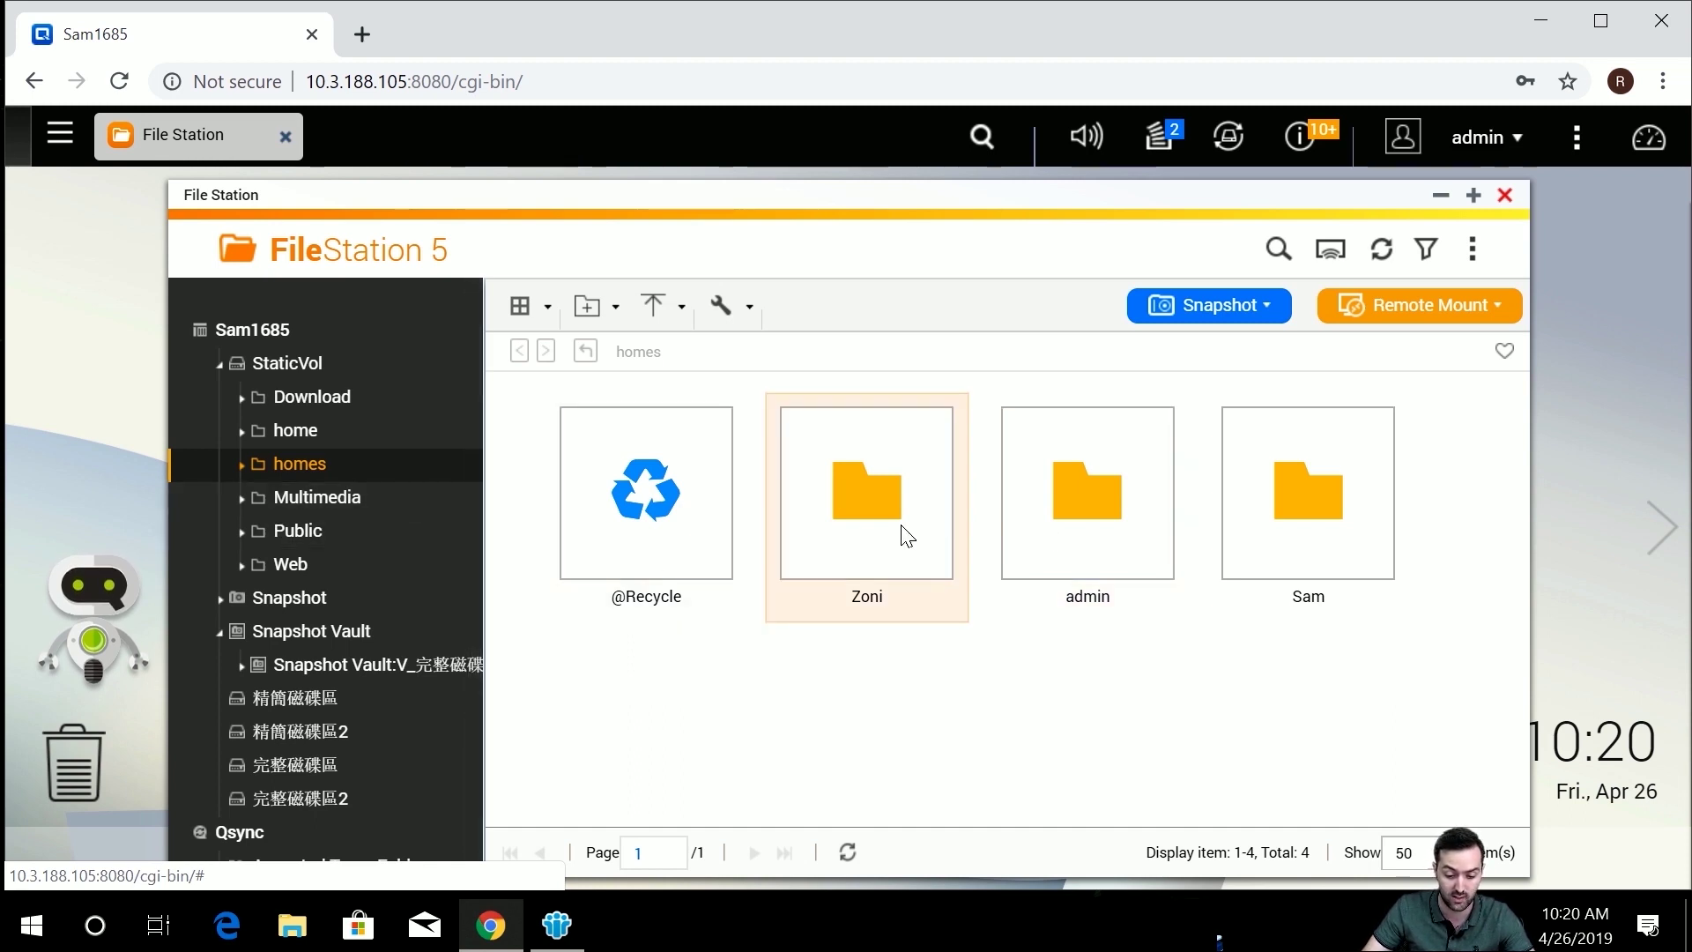
left_click(317, 435)
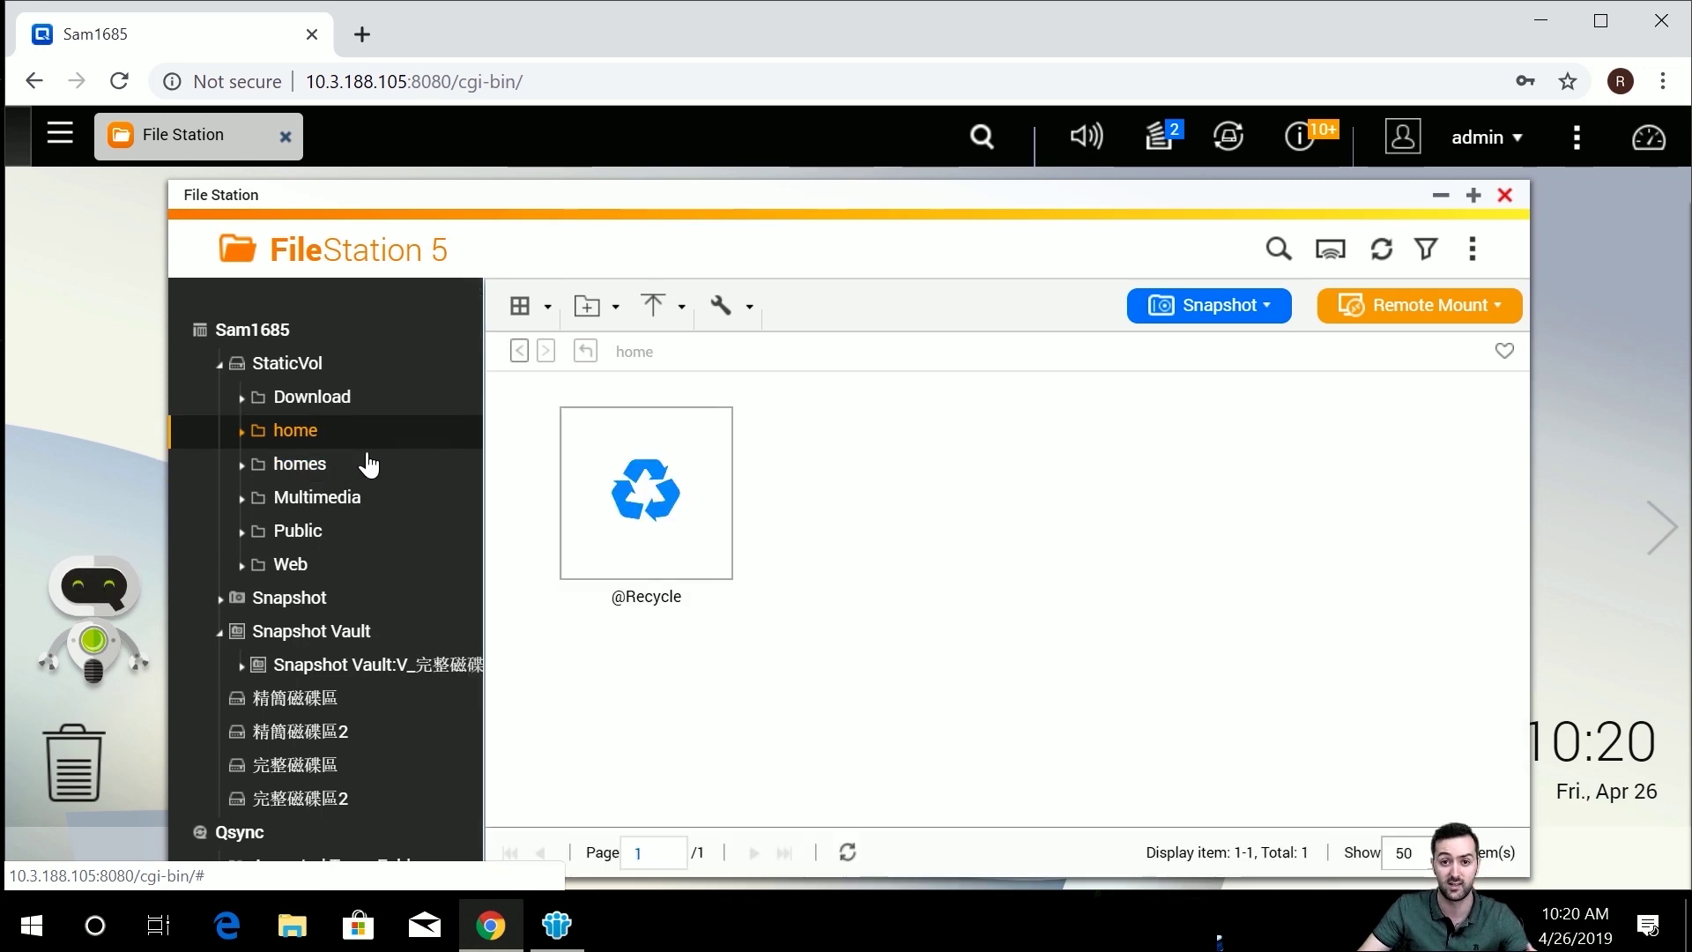
left_click(341, 465)
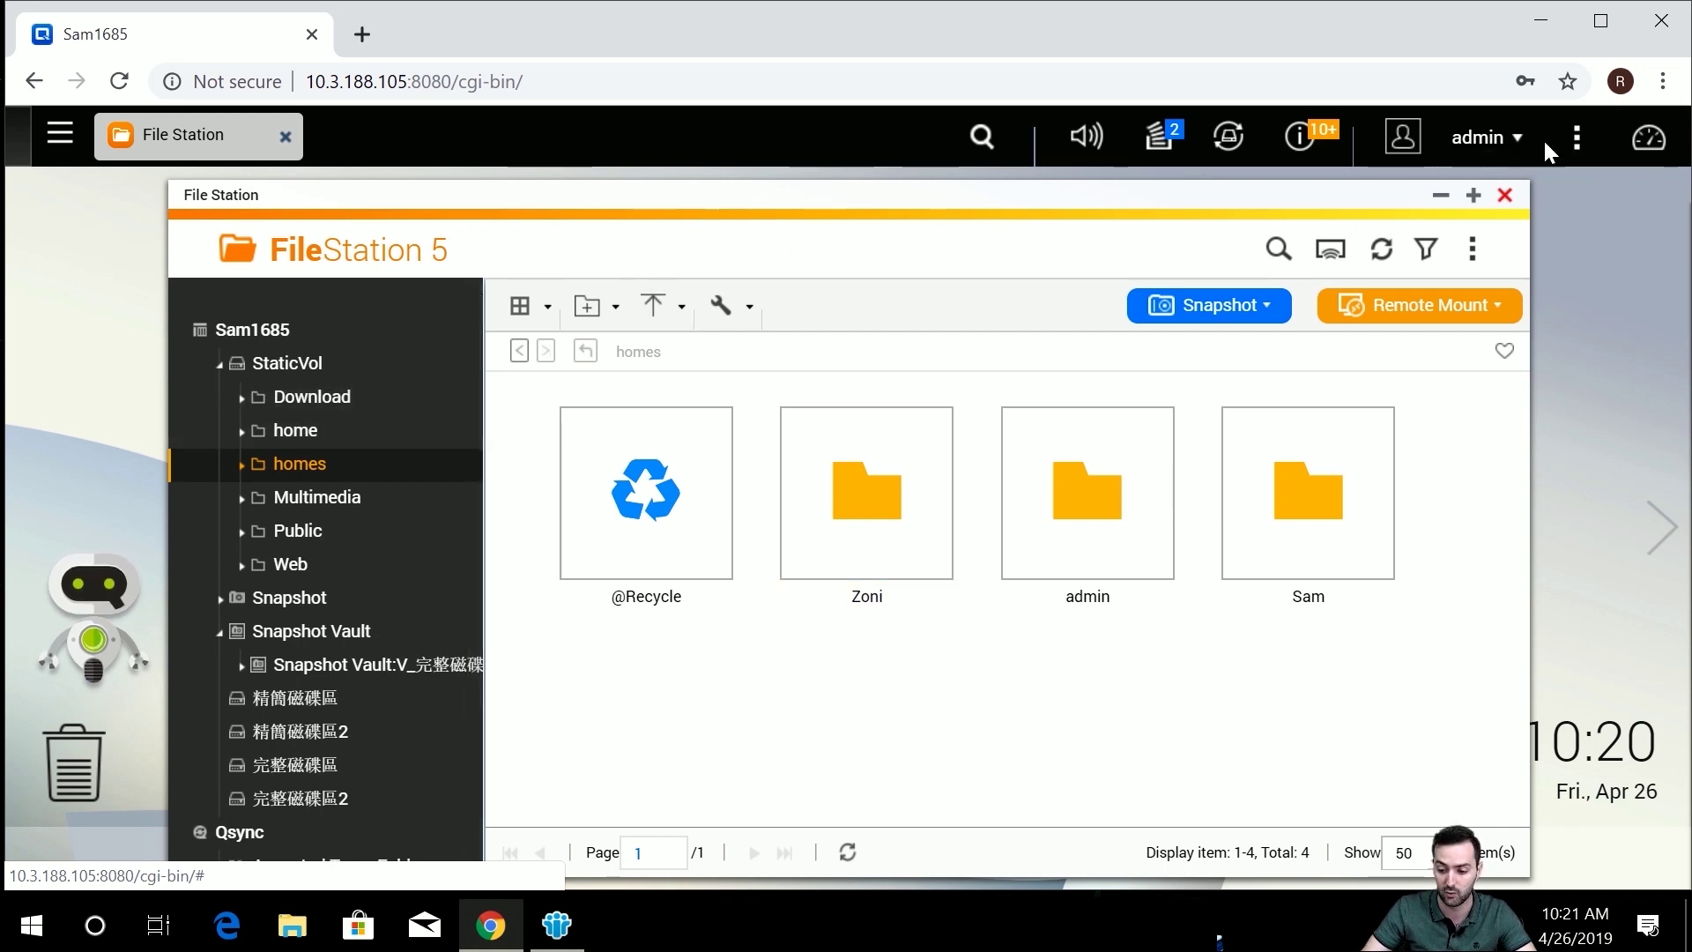
Sign out of the admin session and log in as the regular user.
left_click(1507, 139)
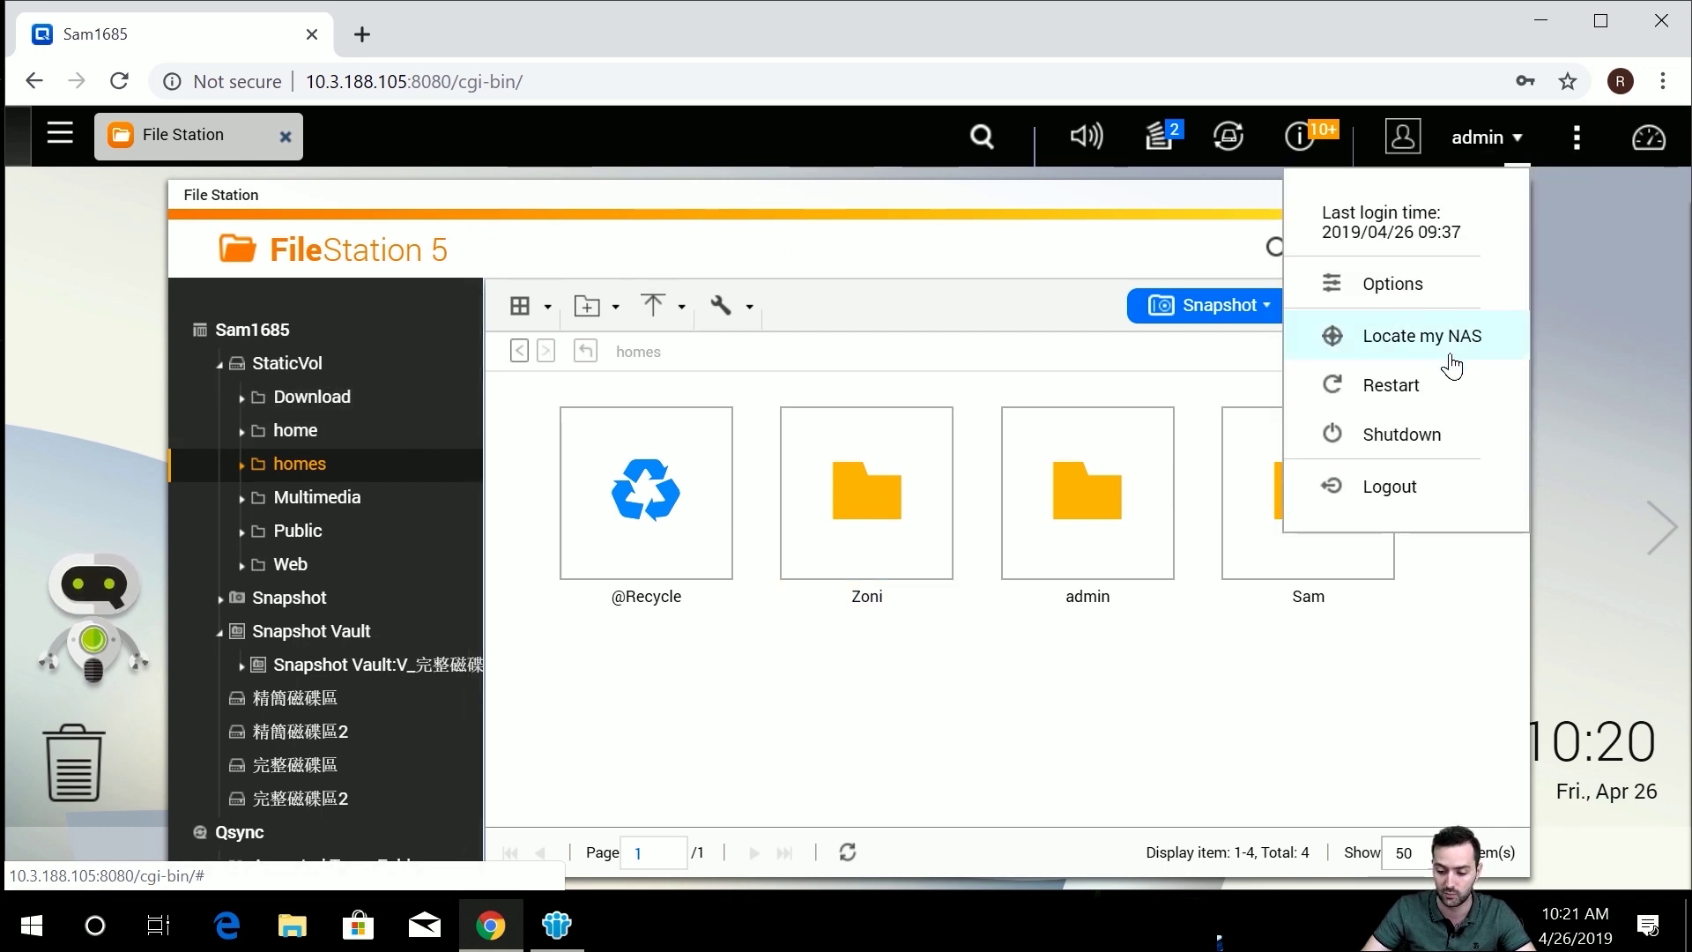
left_click(1408, 486)
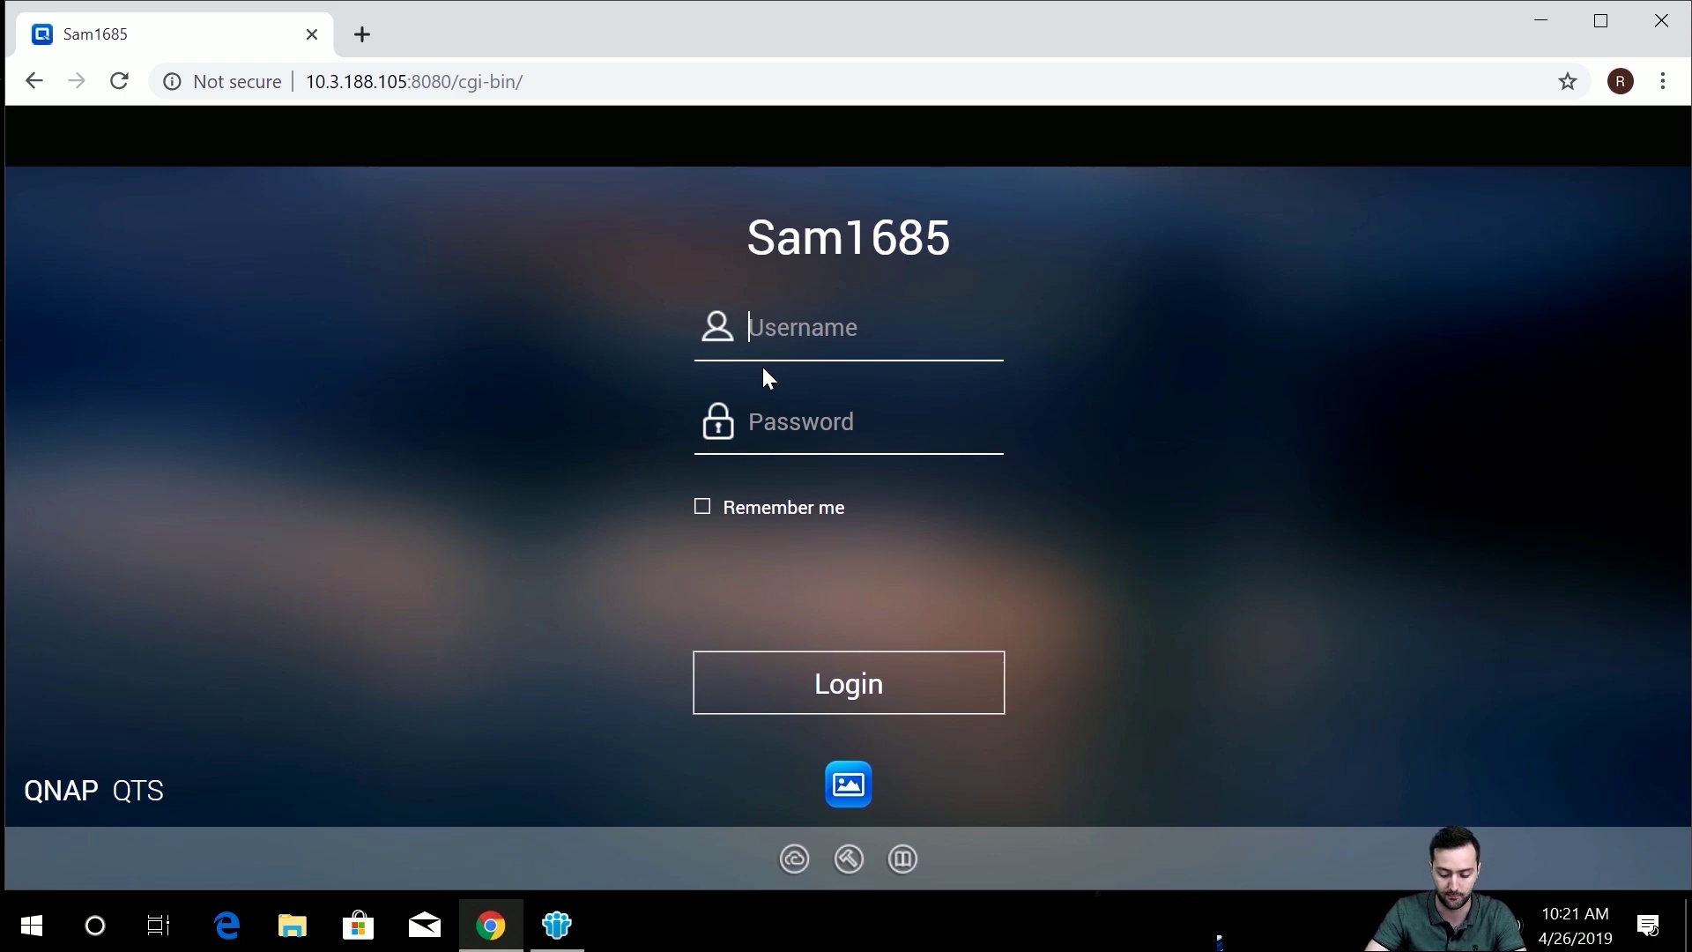
type("zoni")
key("Tab")
type("*****")
key("Return")
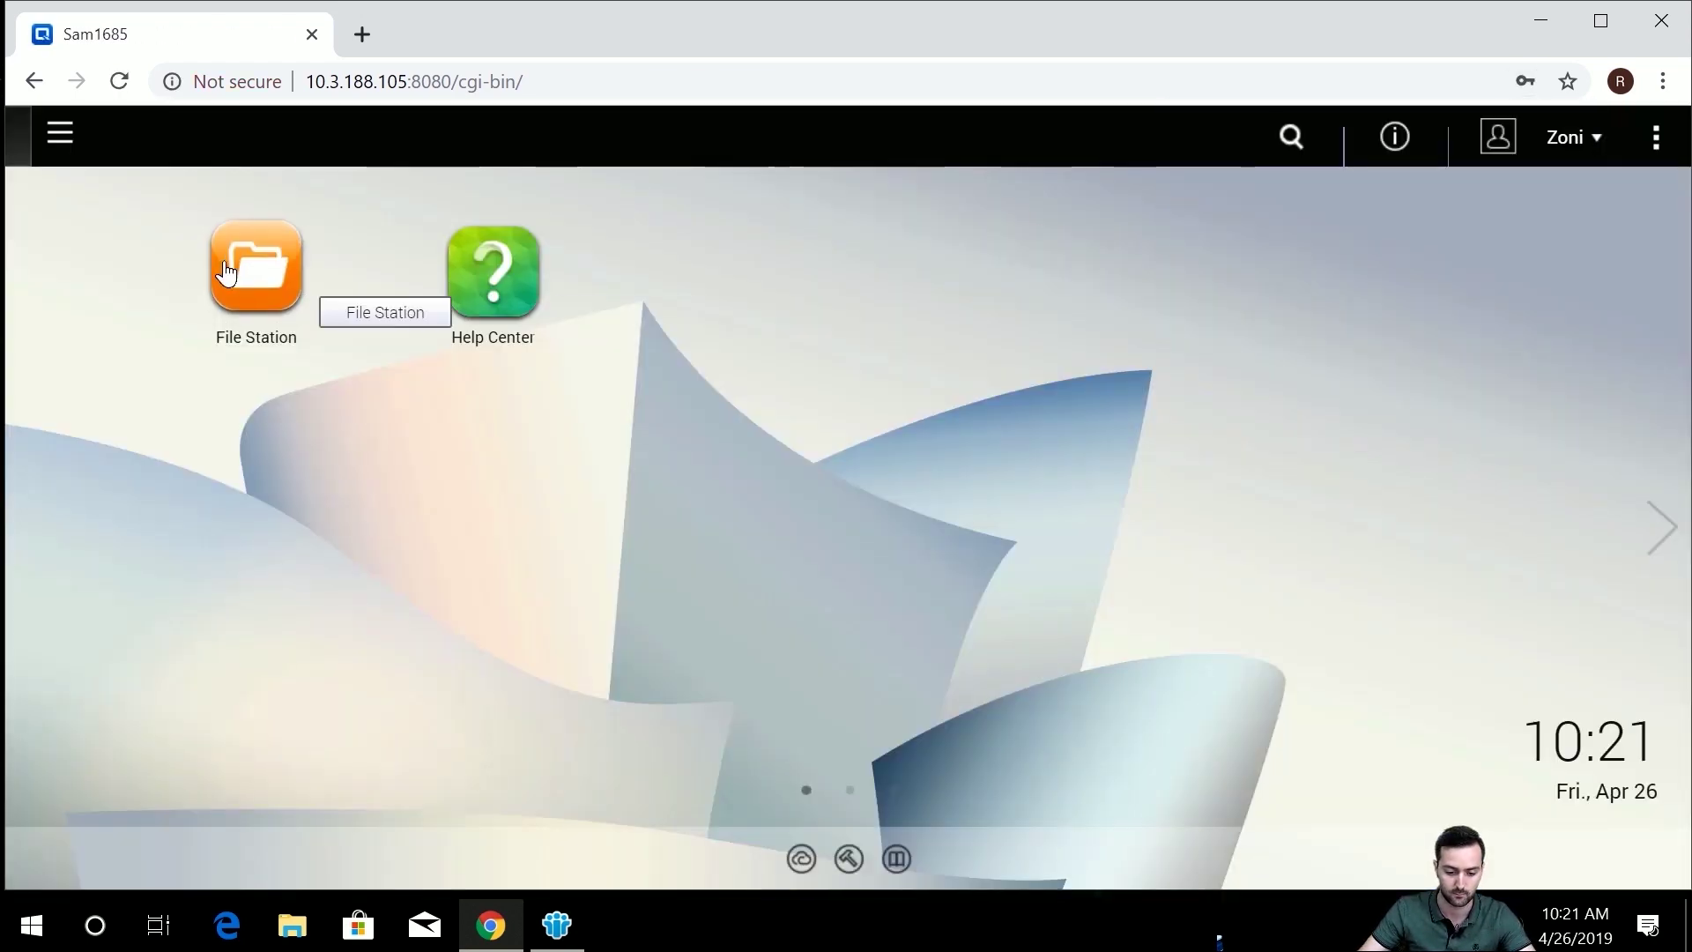
As the regular user, browse File Station's Multimedia and home shares.
left_click(250, 300)
left_click(293, 430)
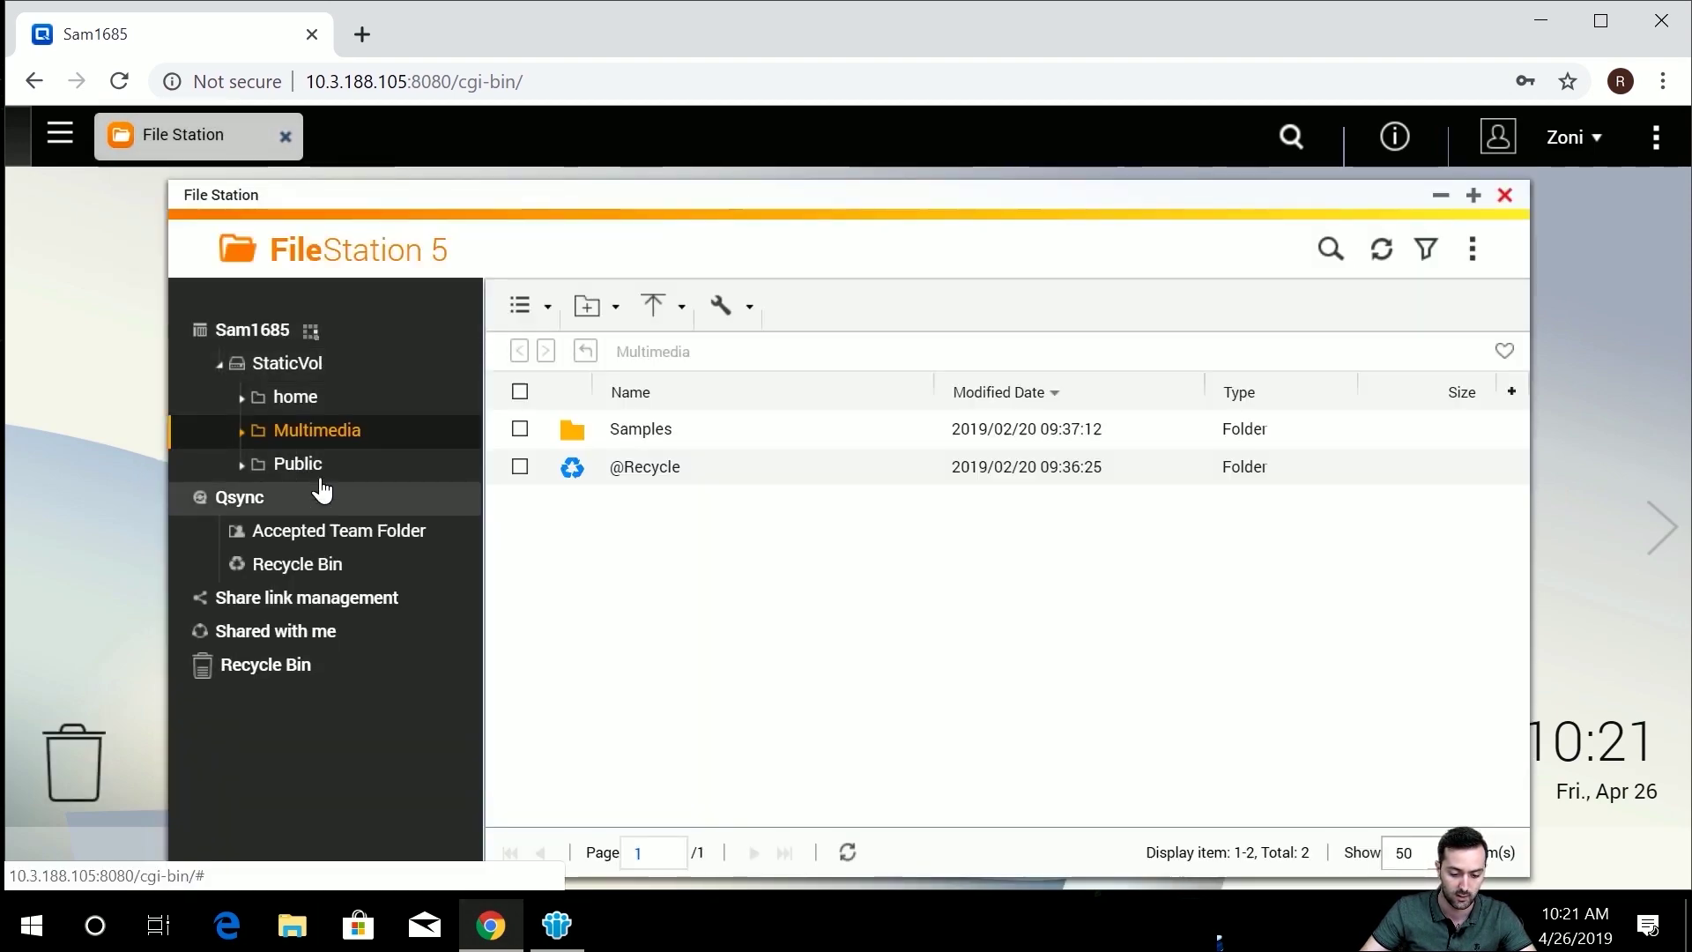
left_click(337, 401)
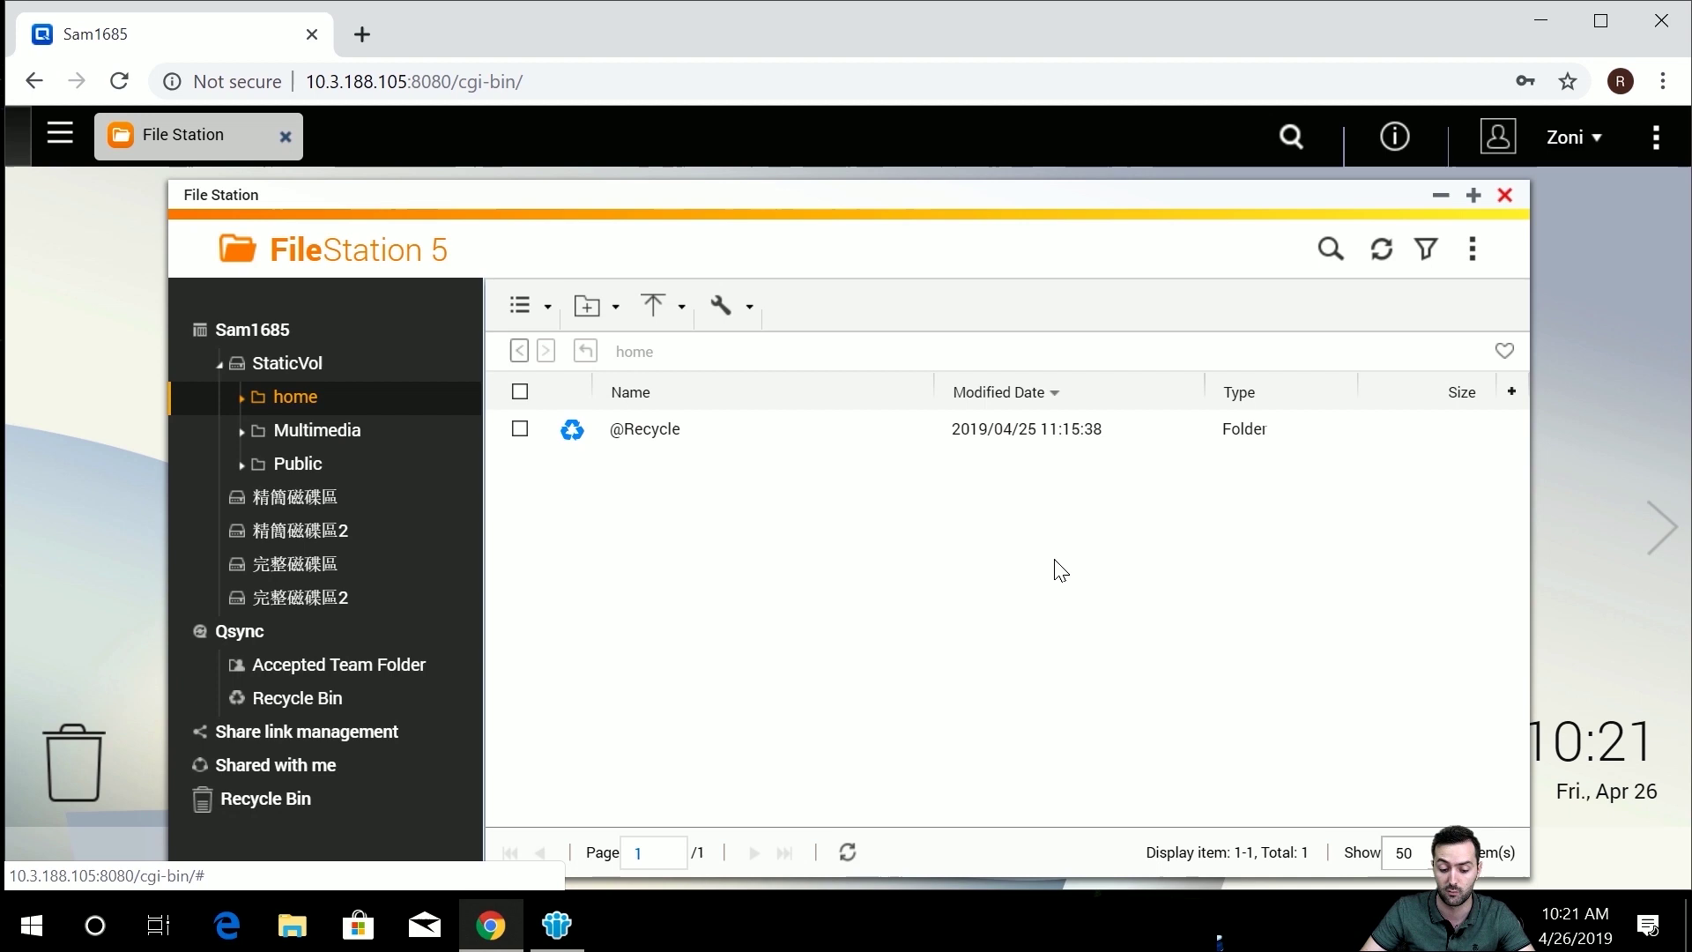
Log the regular user out and sign back in as admin.
left_click(1559, 142)
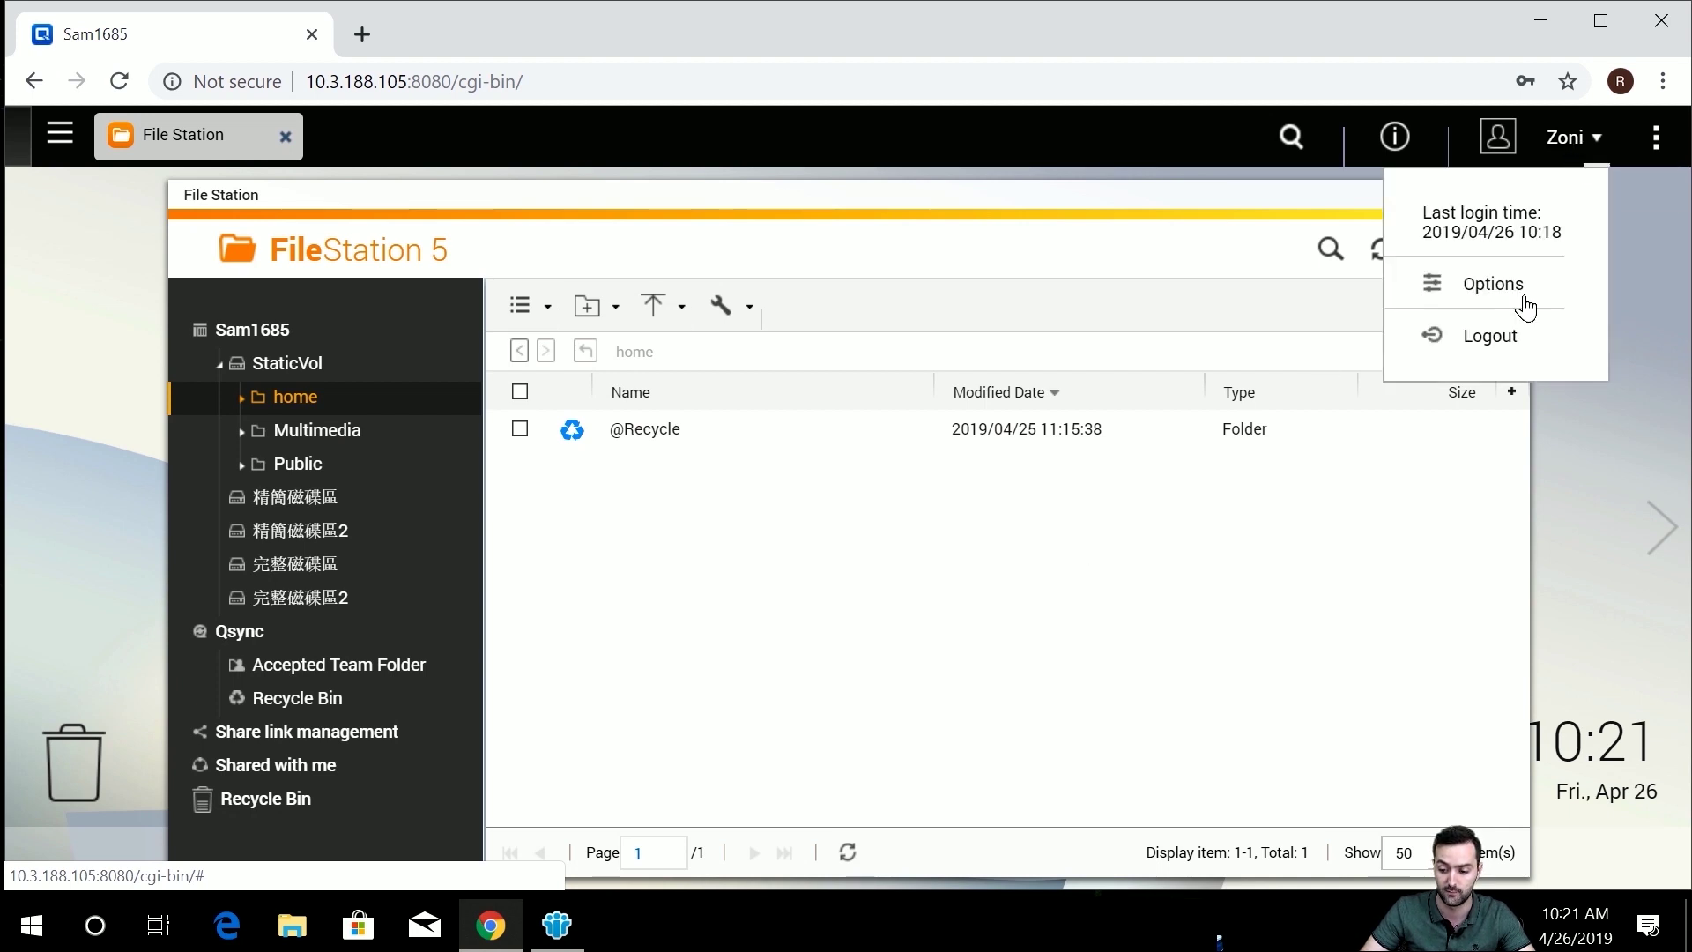
left_click(1514, 338)
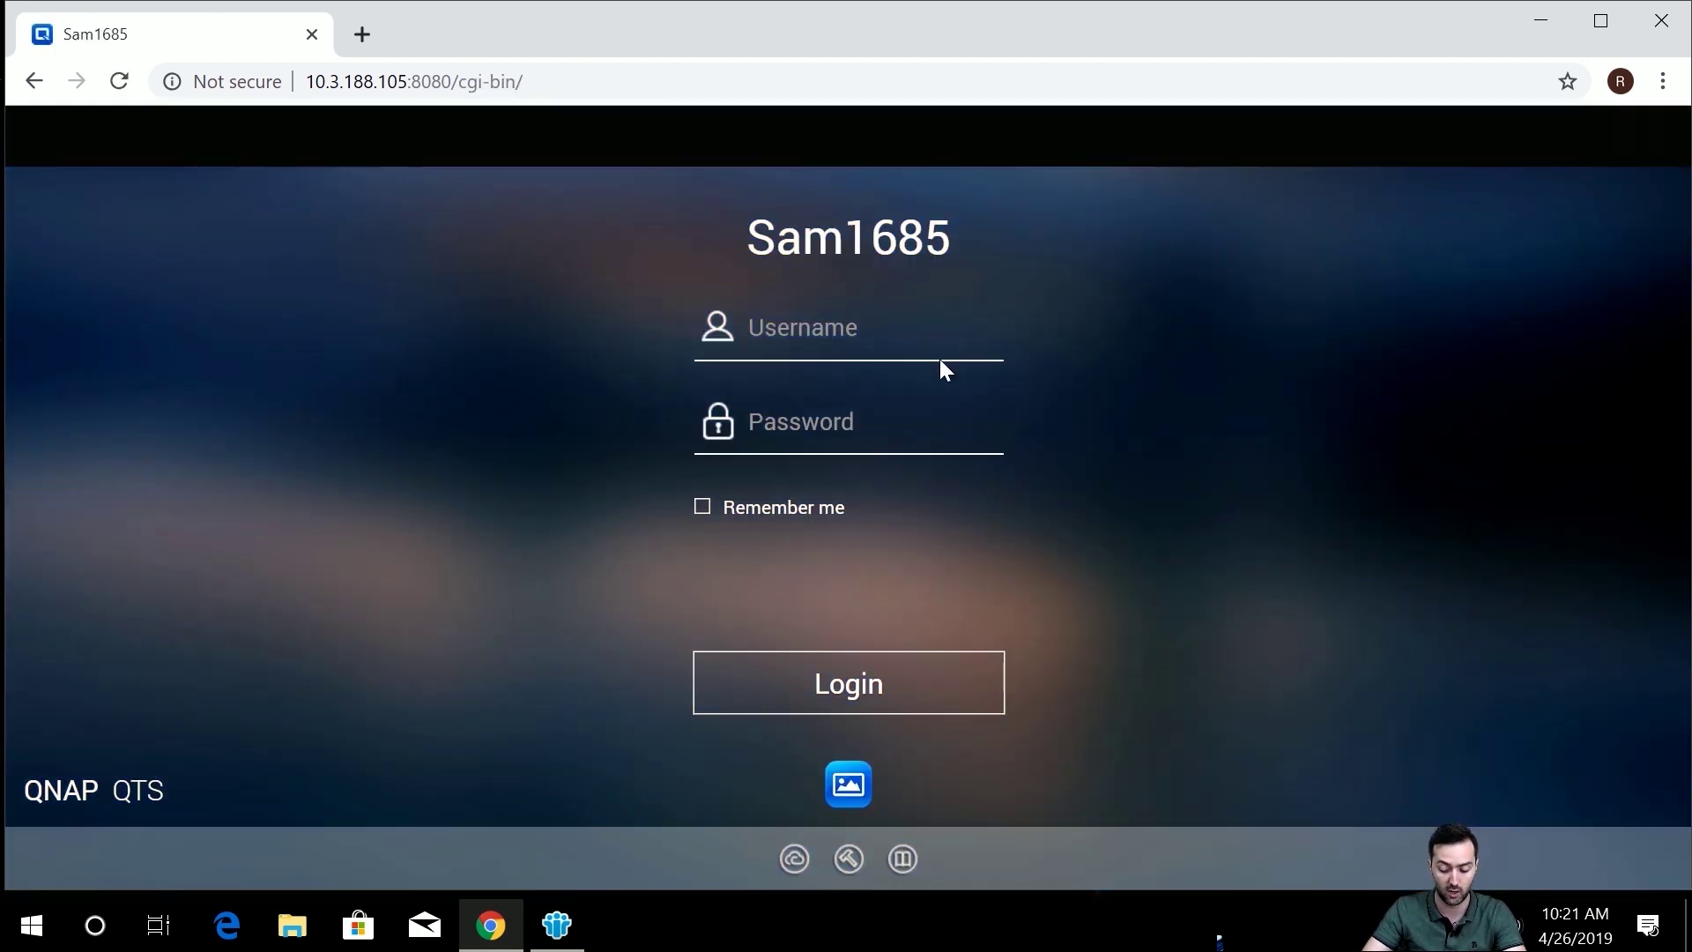
type("admin")
key("Tab")
type("admin")
key("Return")
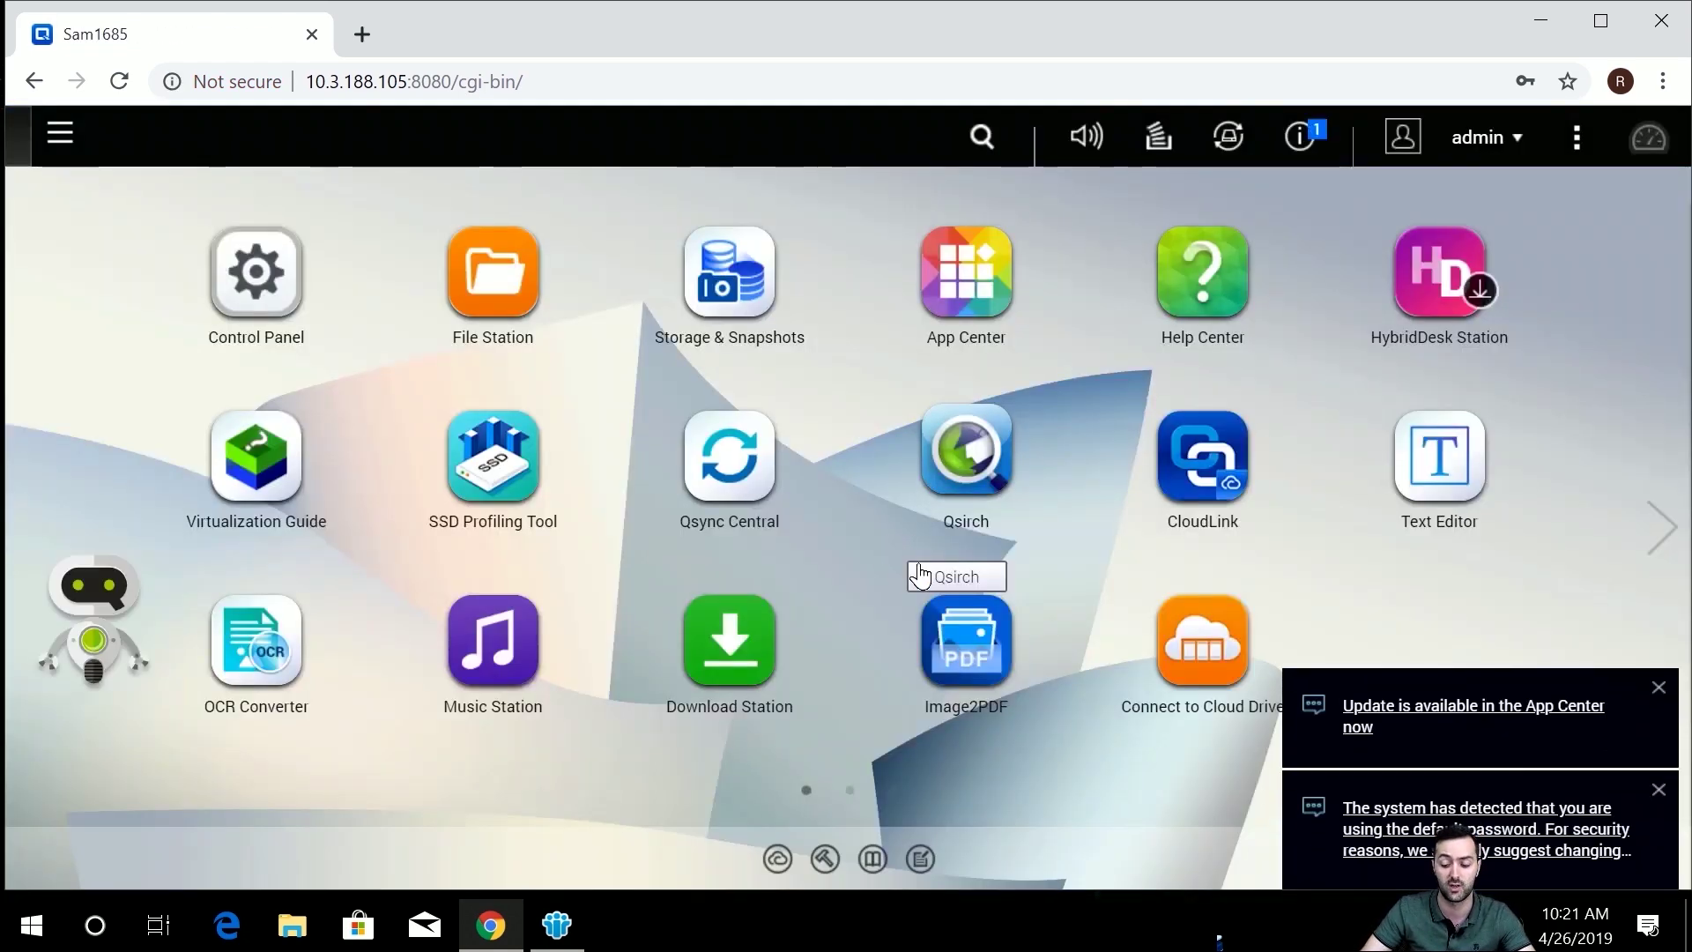
Dismiss both notifications, reopen File Station to the Multimedia share, and open the Main Menu.
left_click(1658, 699)
left_click(1659, 794)
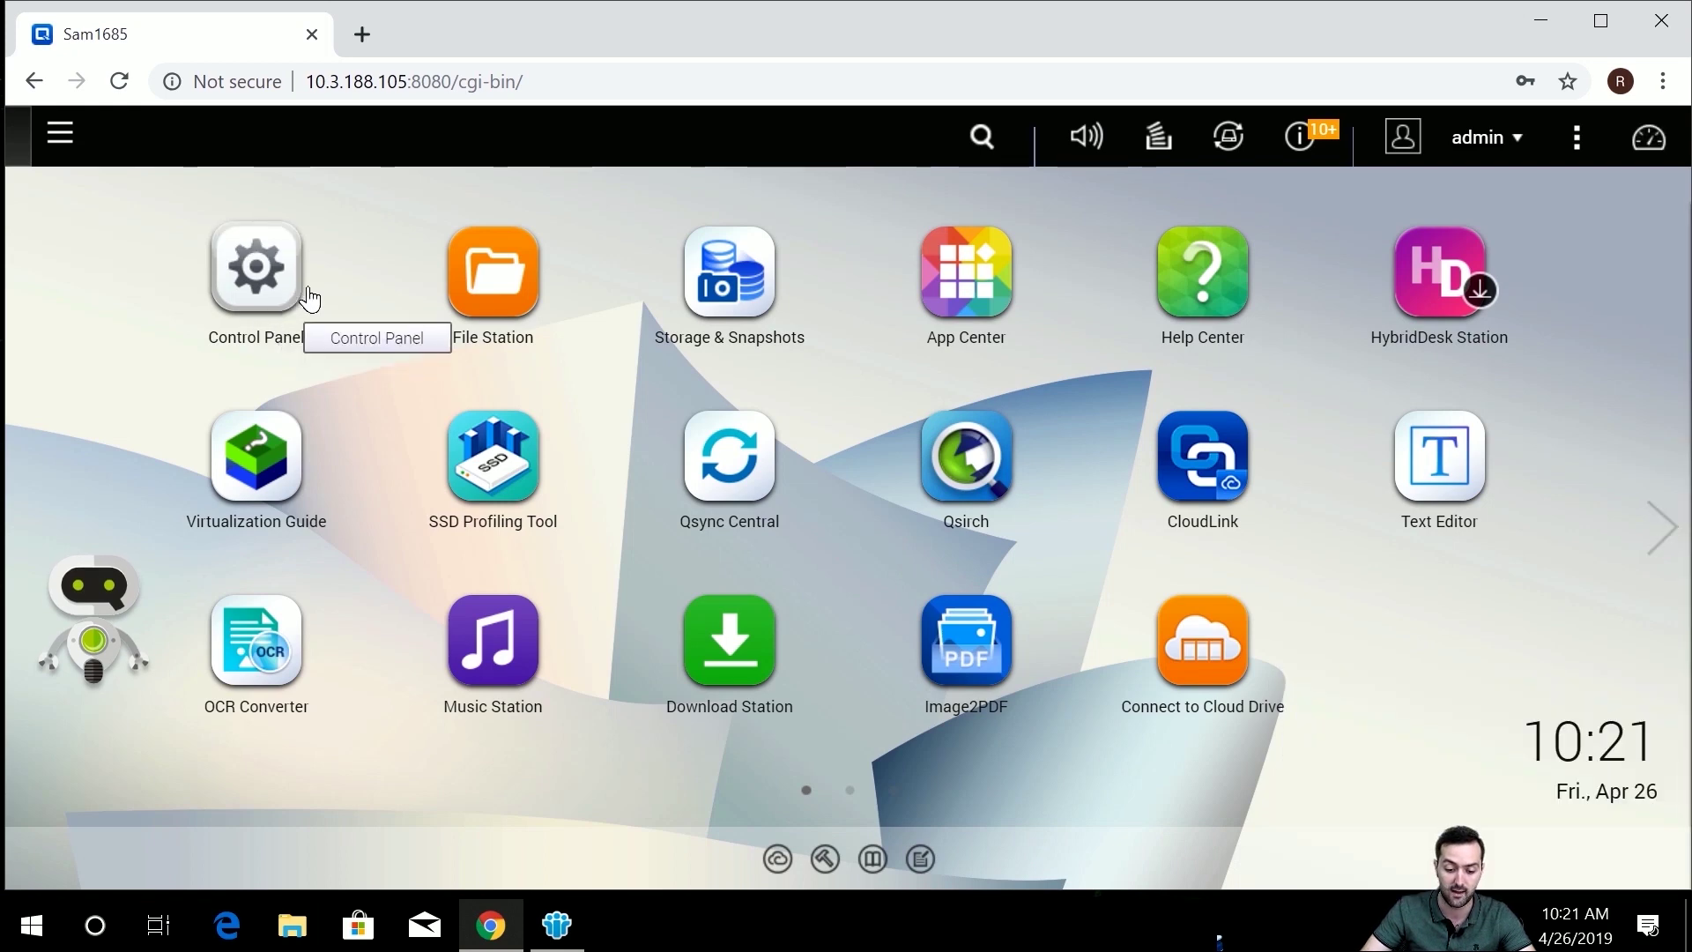
left_click(482, 298)
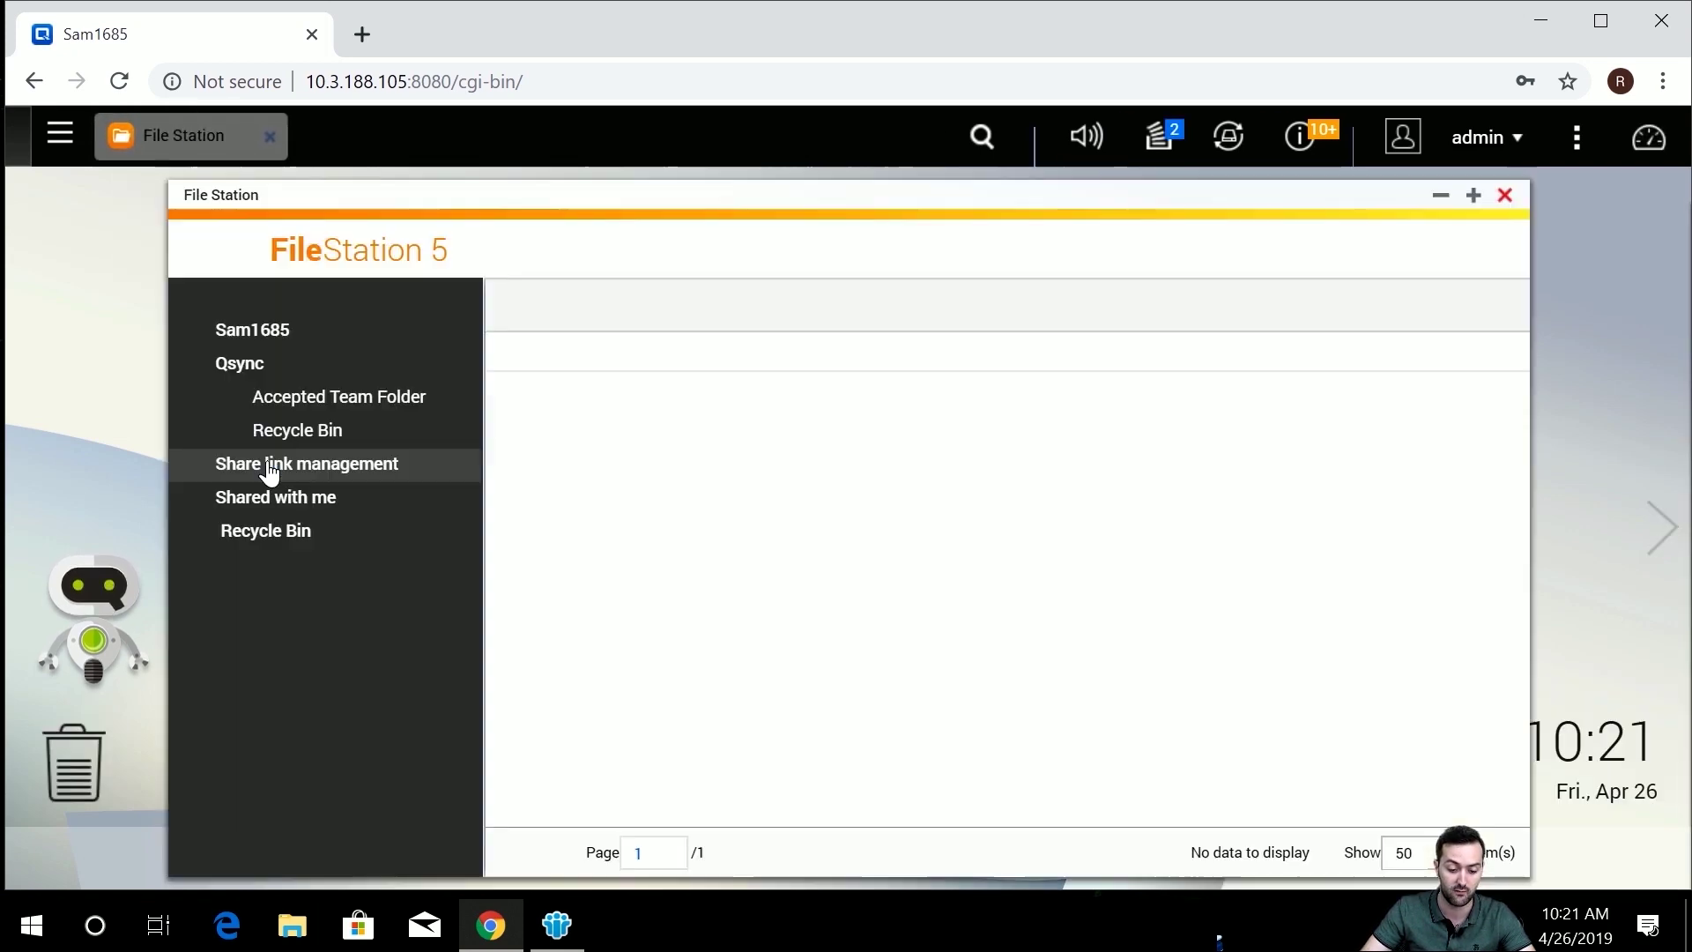
left_click(299, 465)
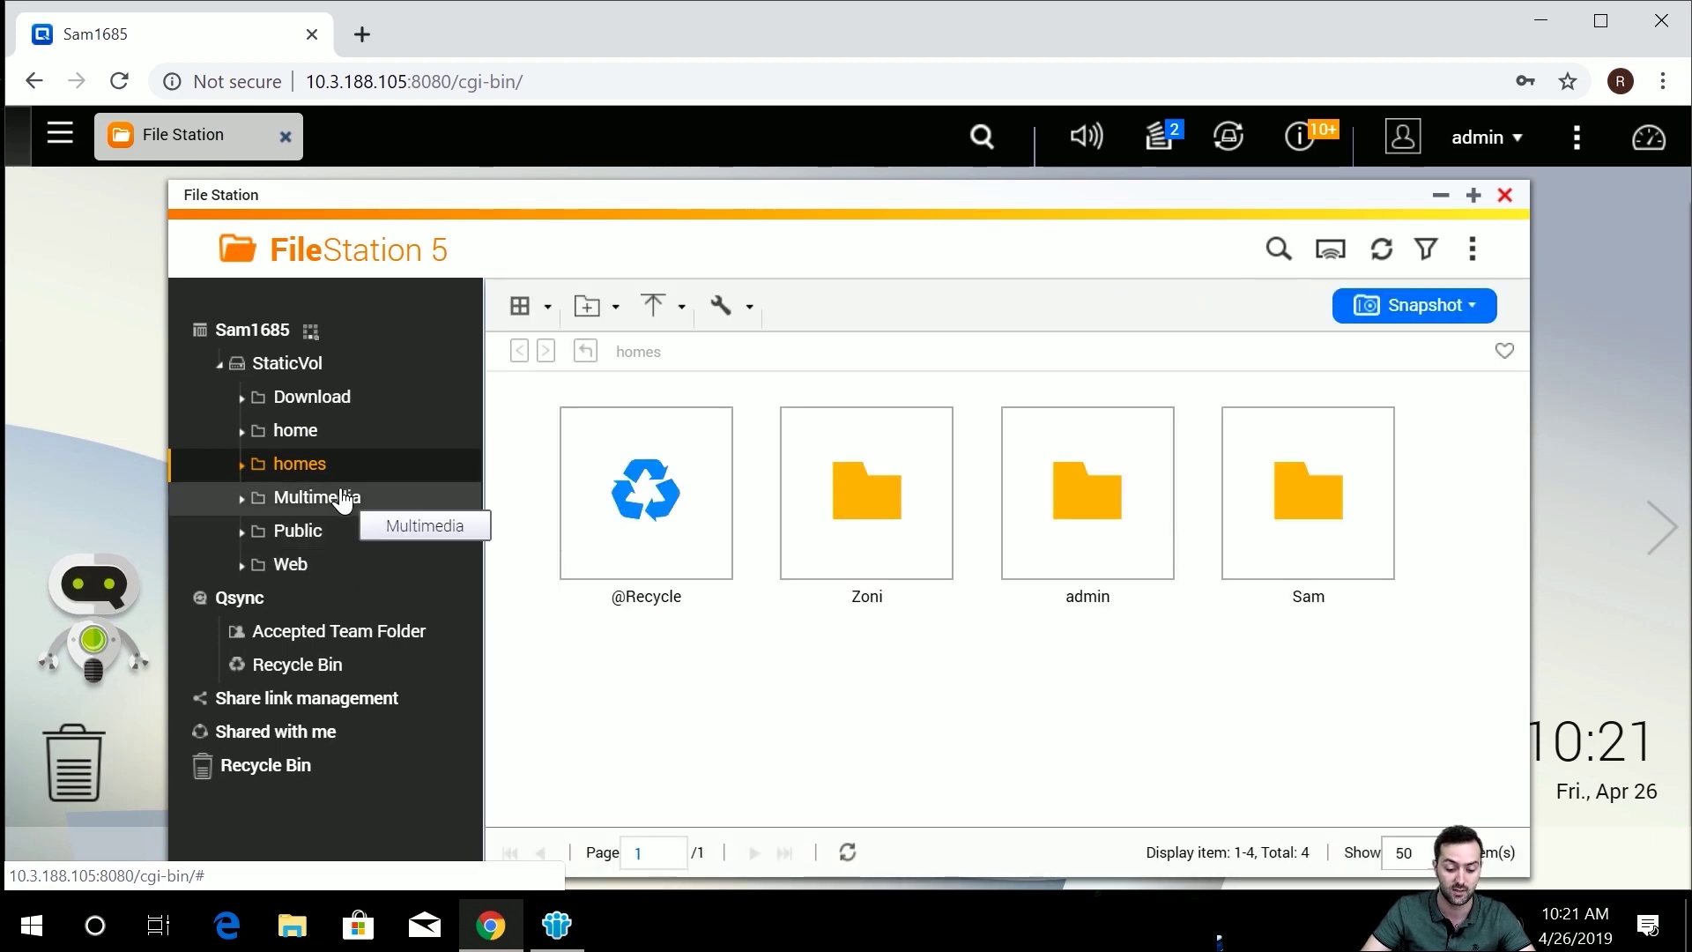
left_click(341, 500)
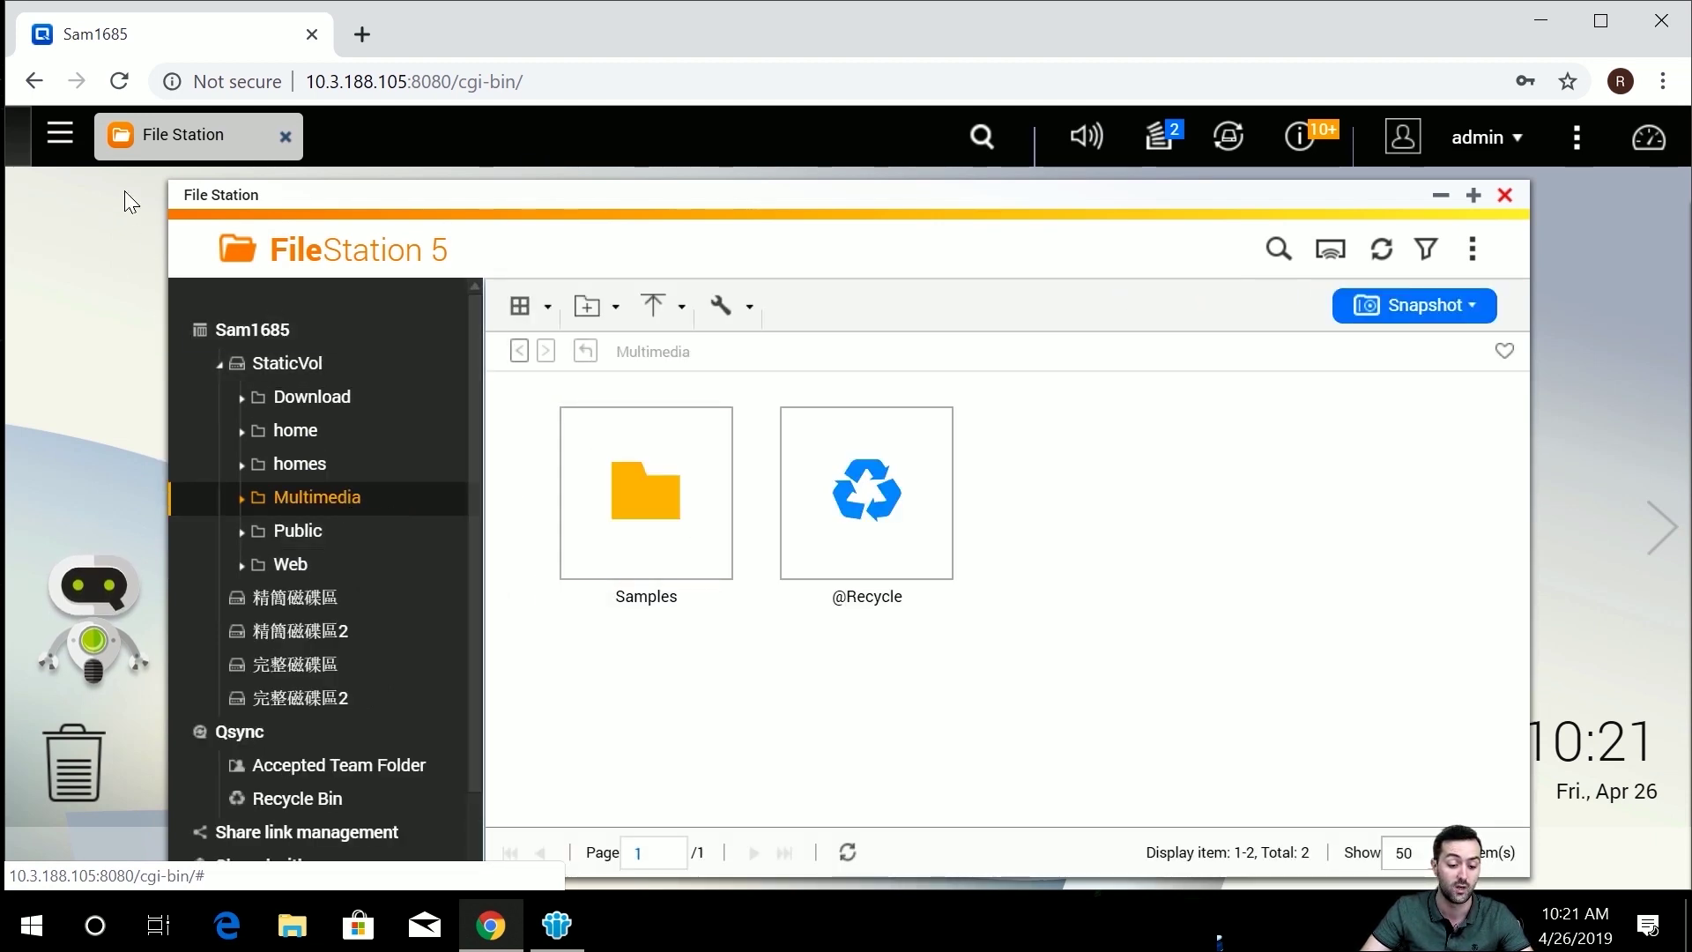
left_click(61, 138)
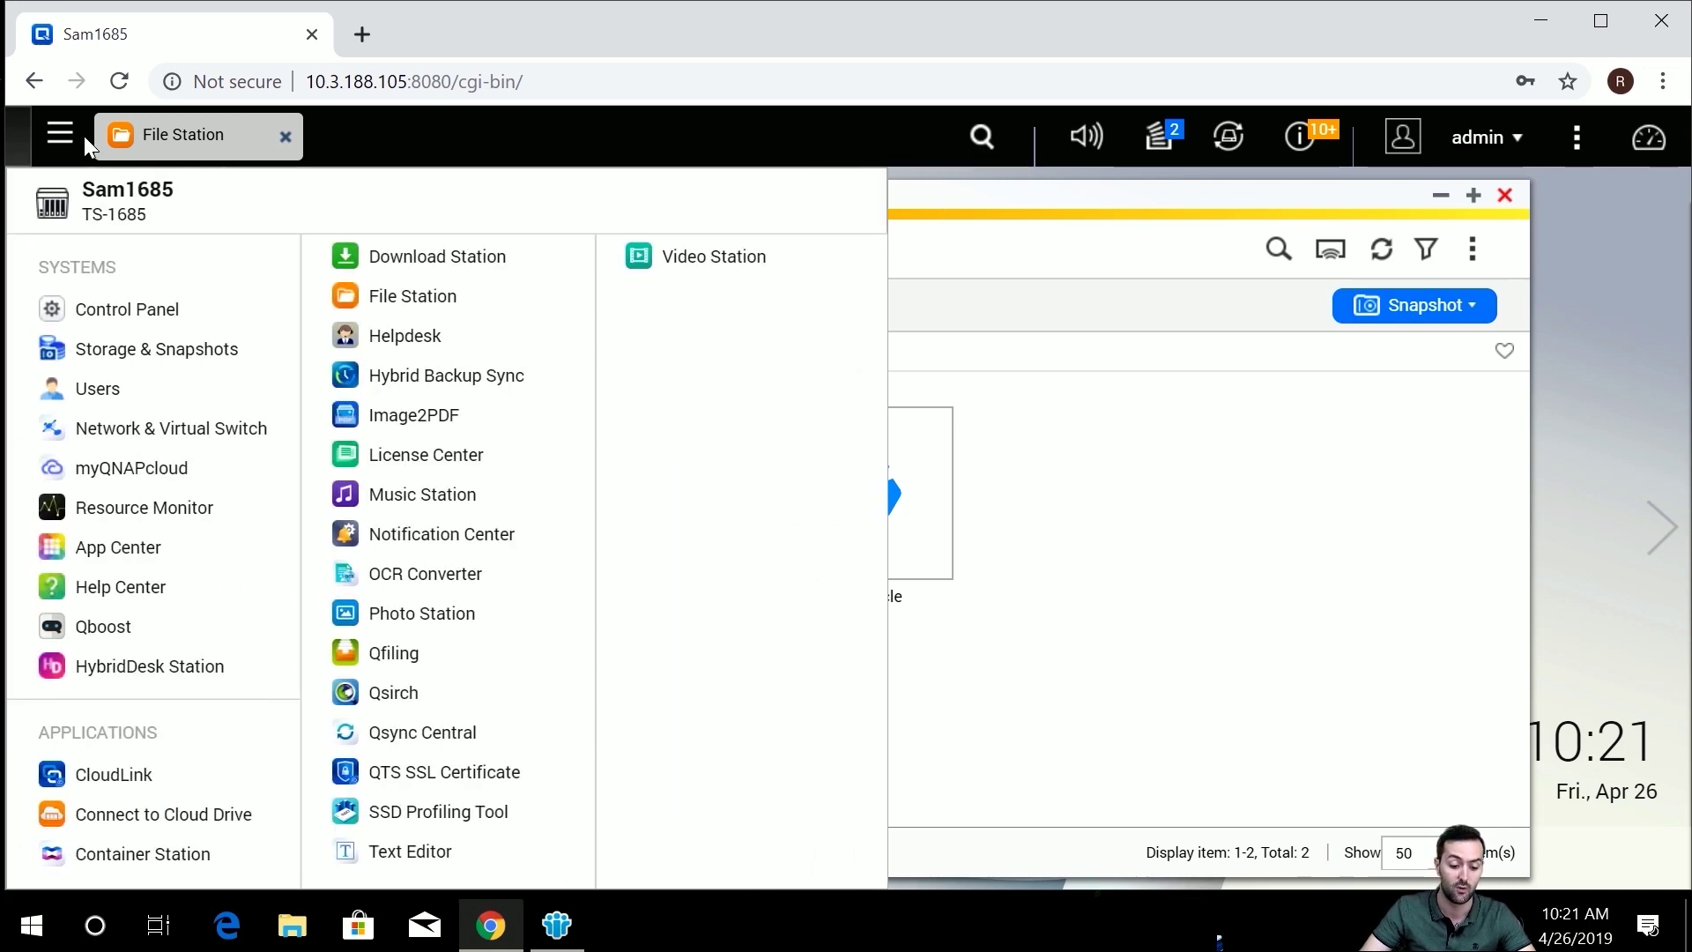
Show Control Panel's Multimedia Management media folders: Download, Multimedia, Public and homes.
left_click(137, 308)
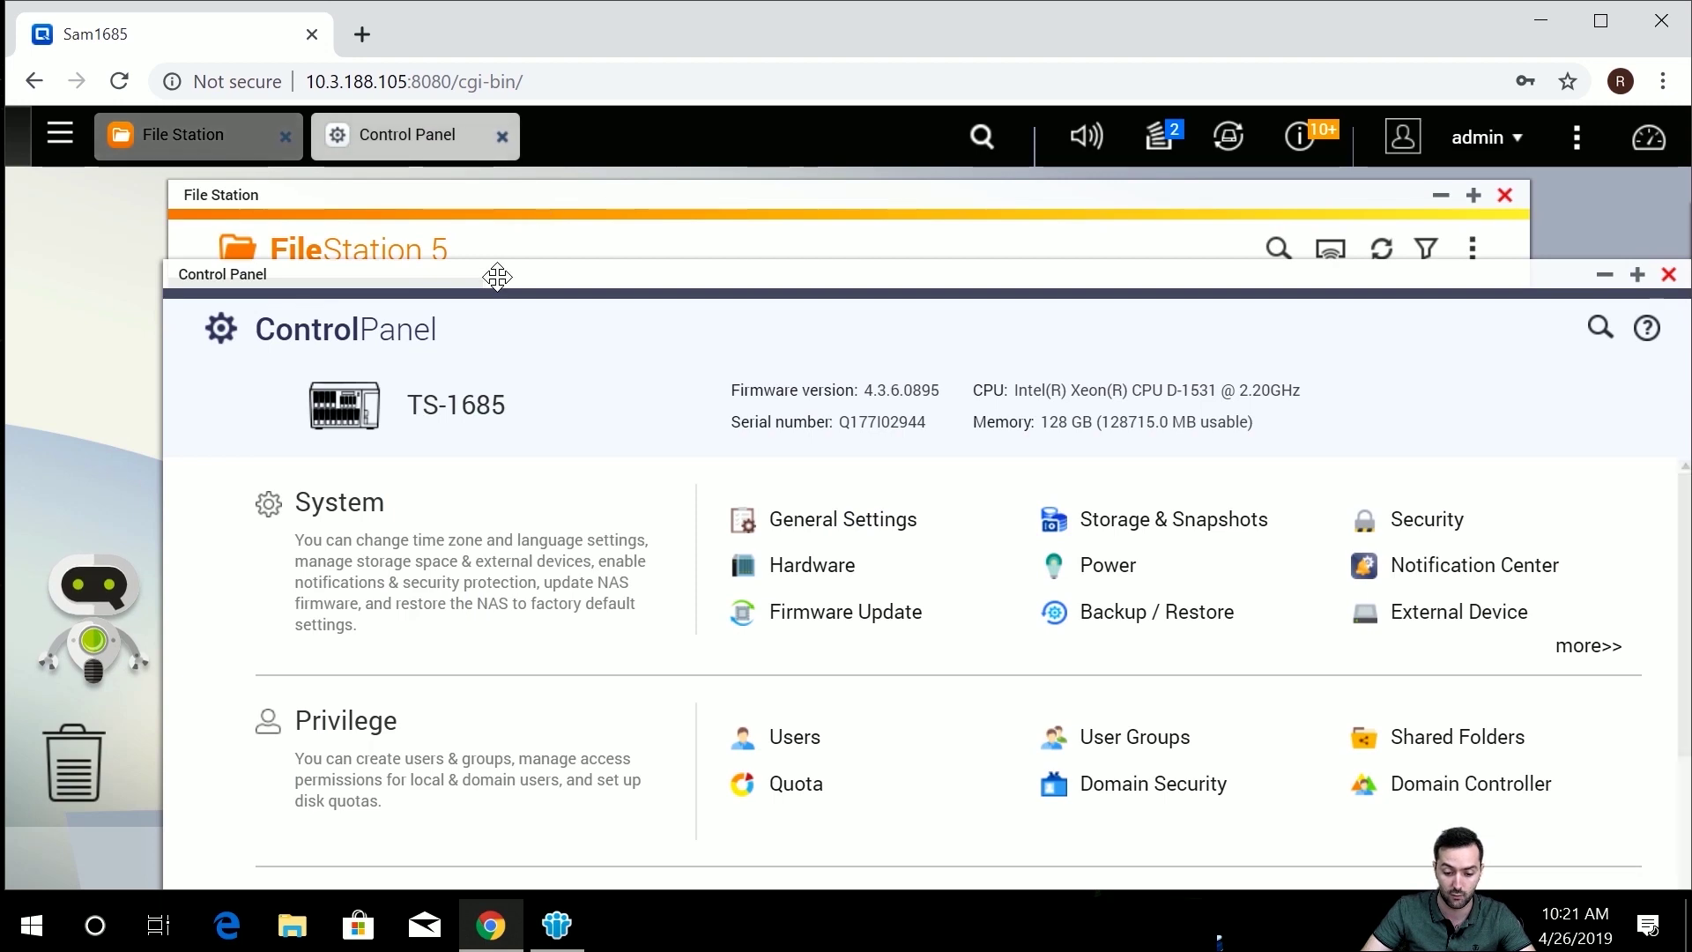
left_click_drag(495, 273, 429, 169)
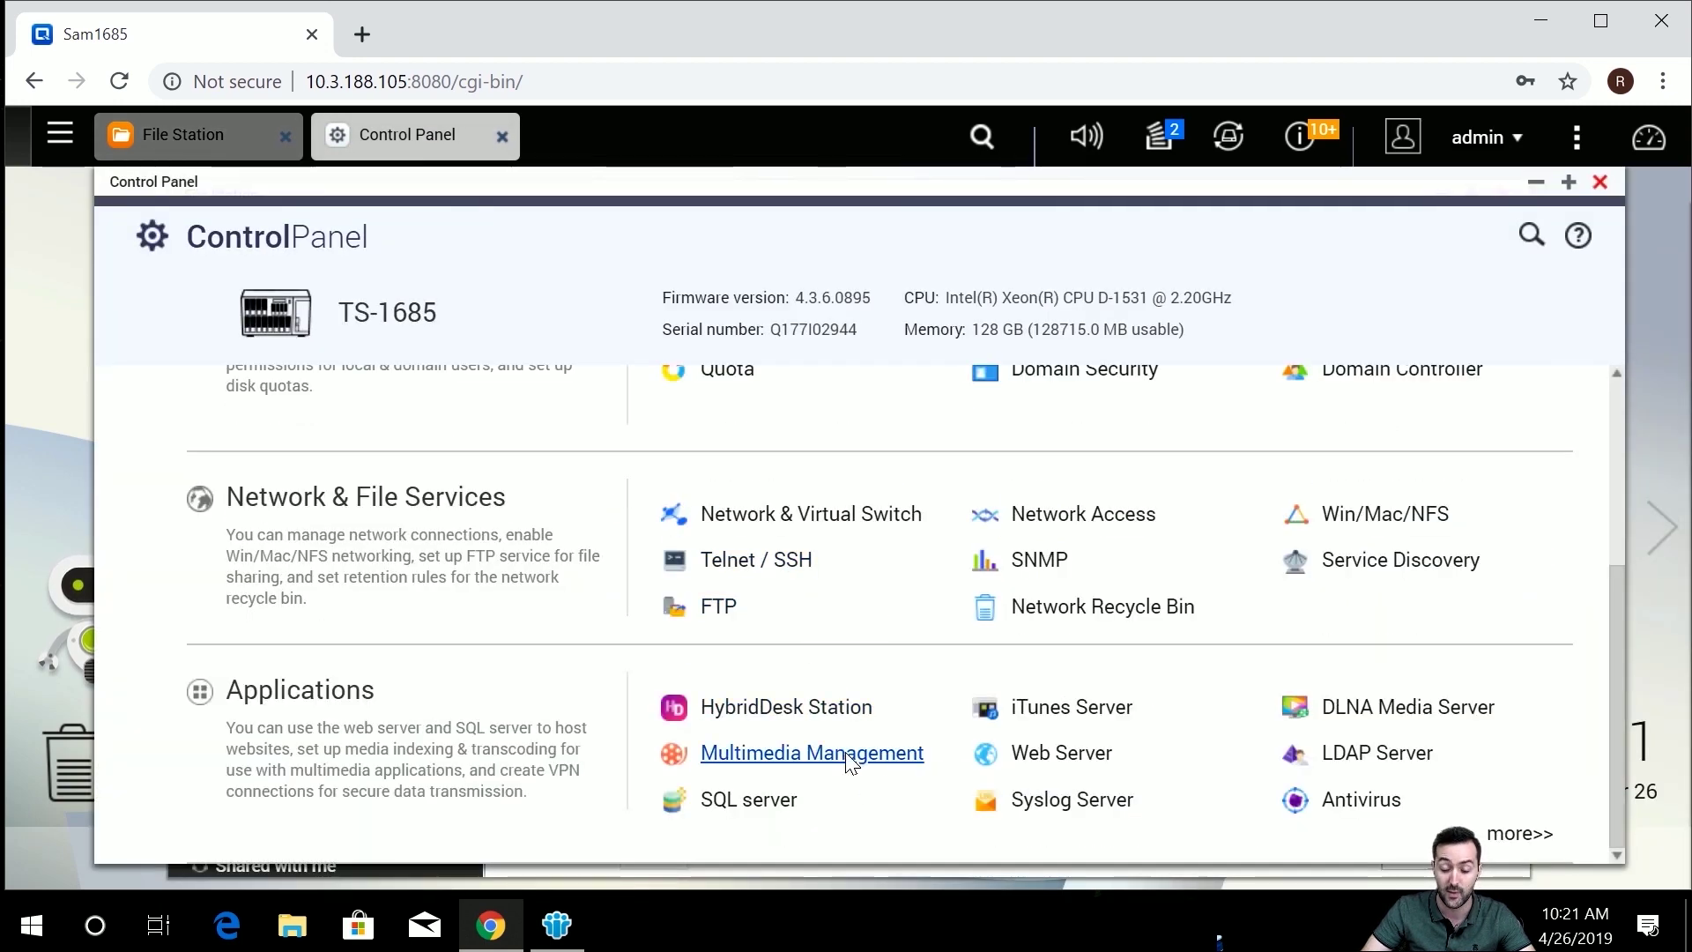
left_click(849, 765)
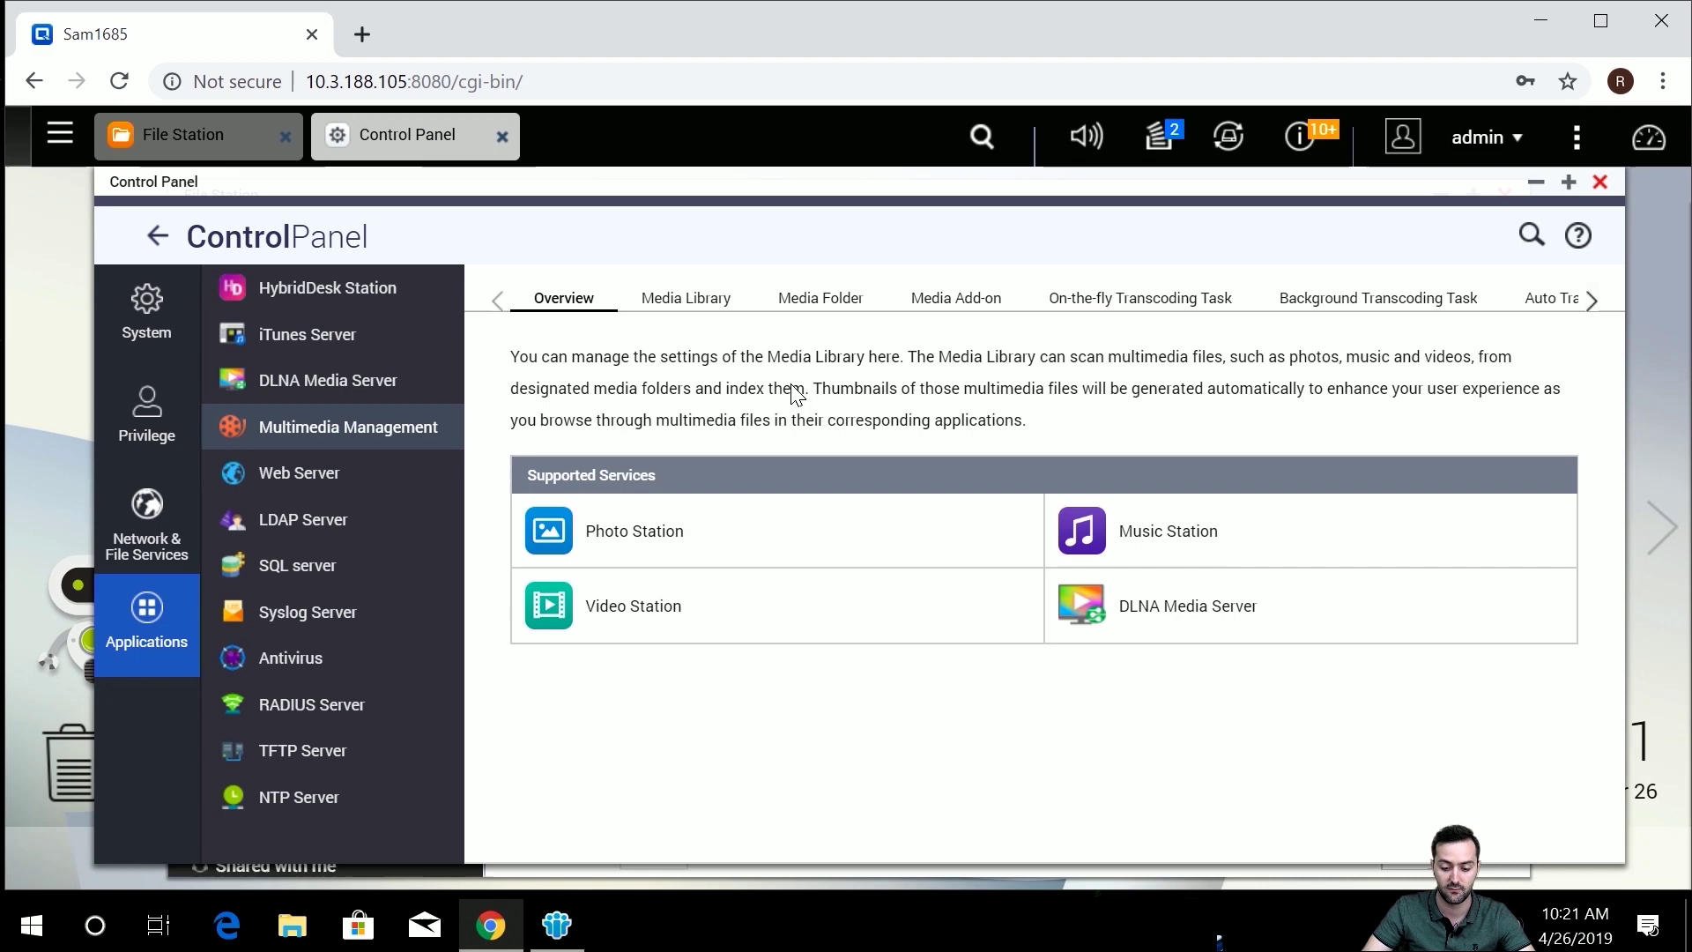
left_click(821, 299)
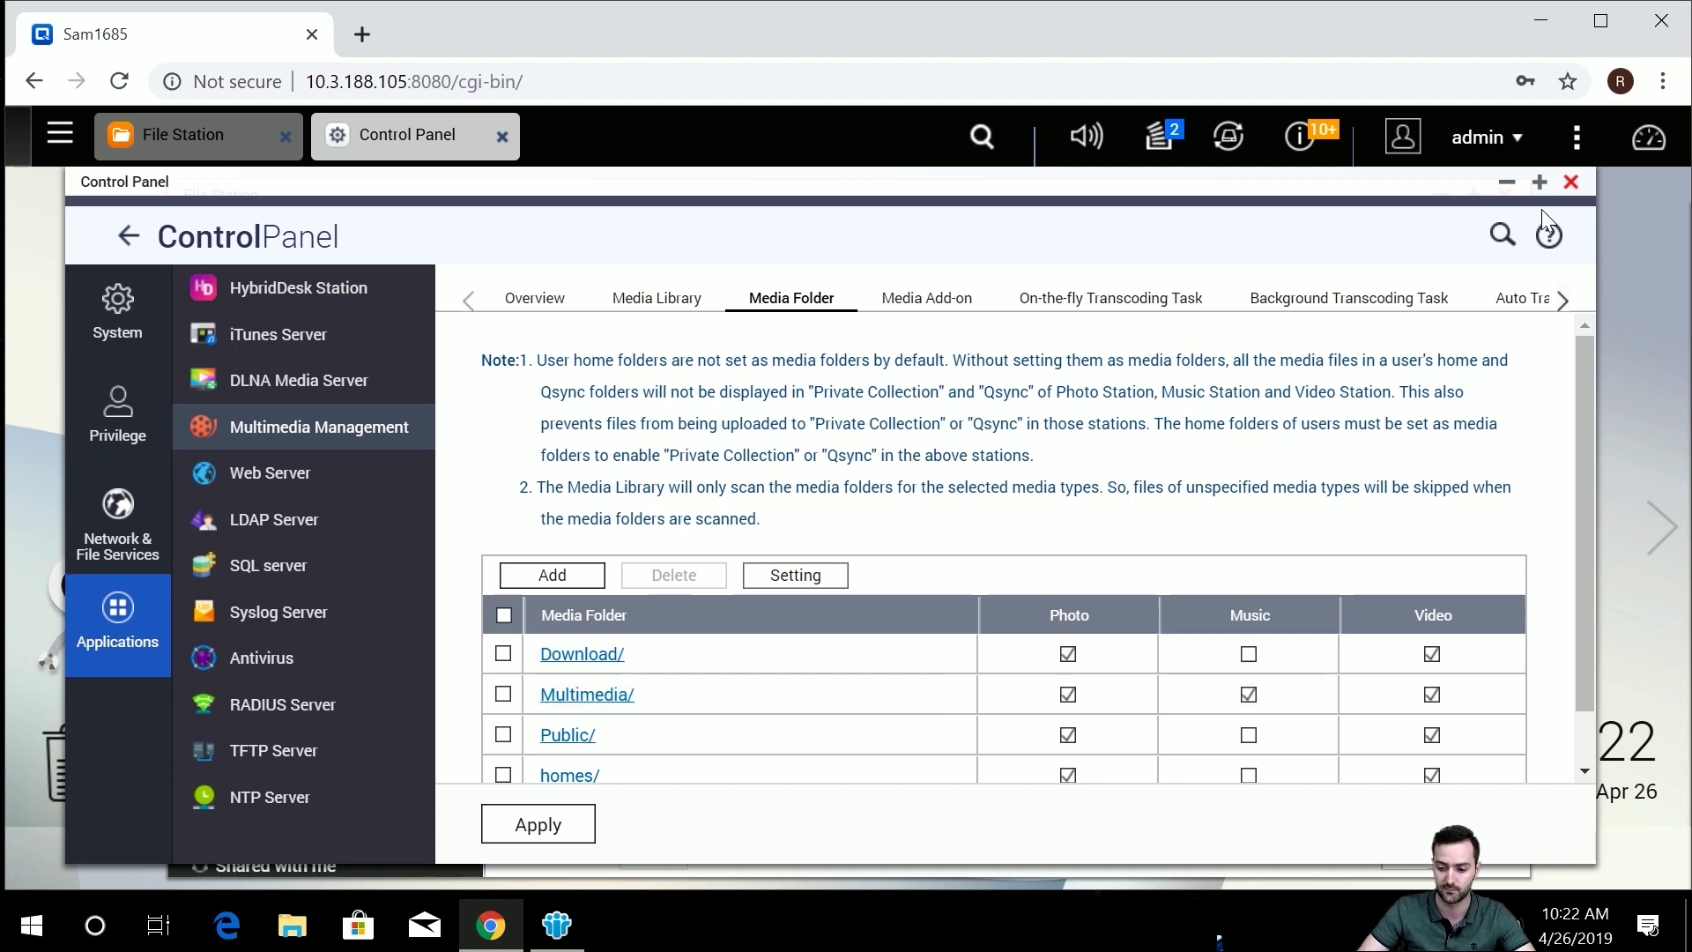
Close Control Panel, then browse Public, a user folder in homes, and Public again.
left_click(1572, 184)
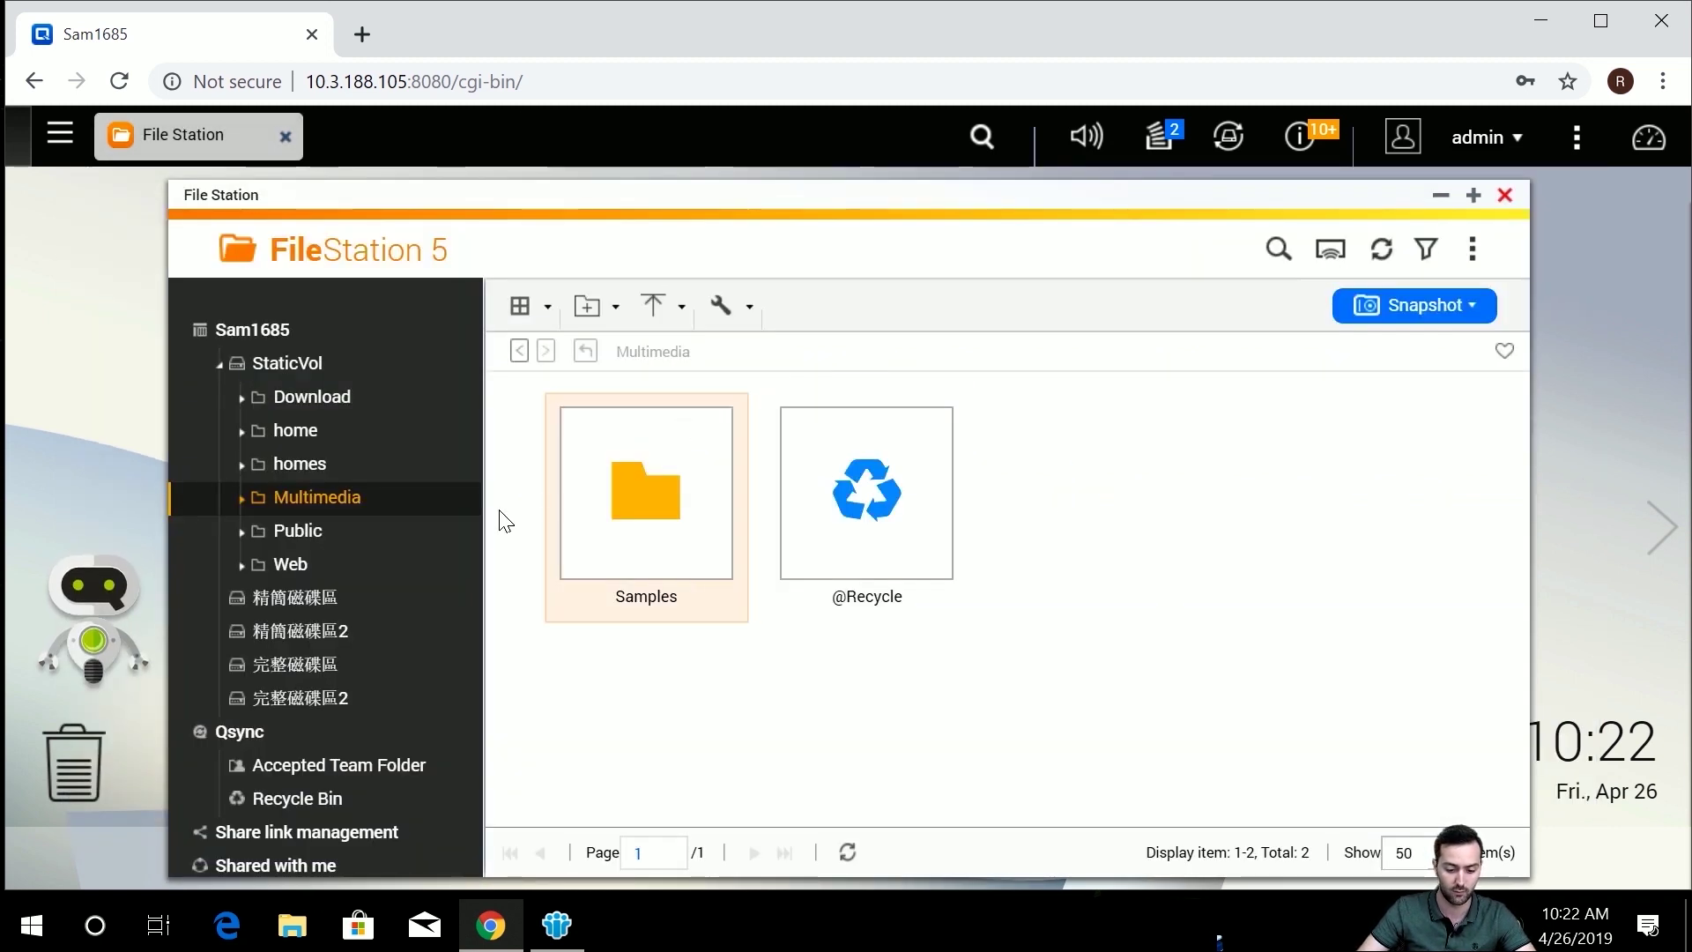
left_click(417, 548)
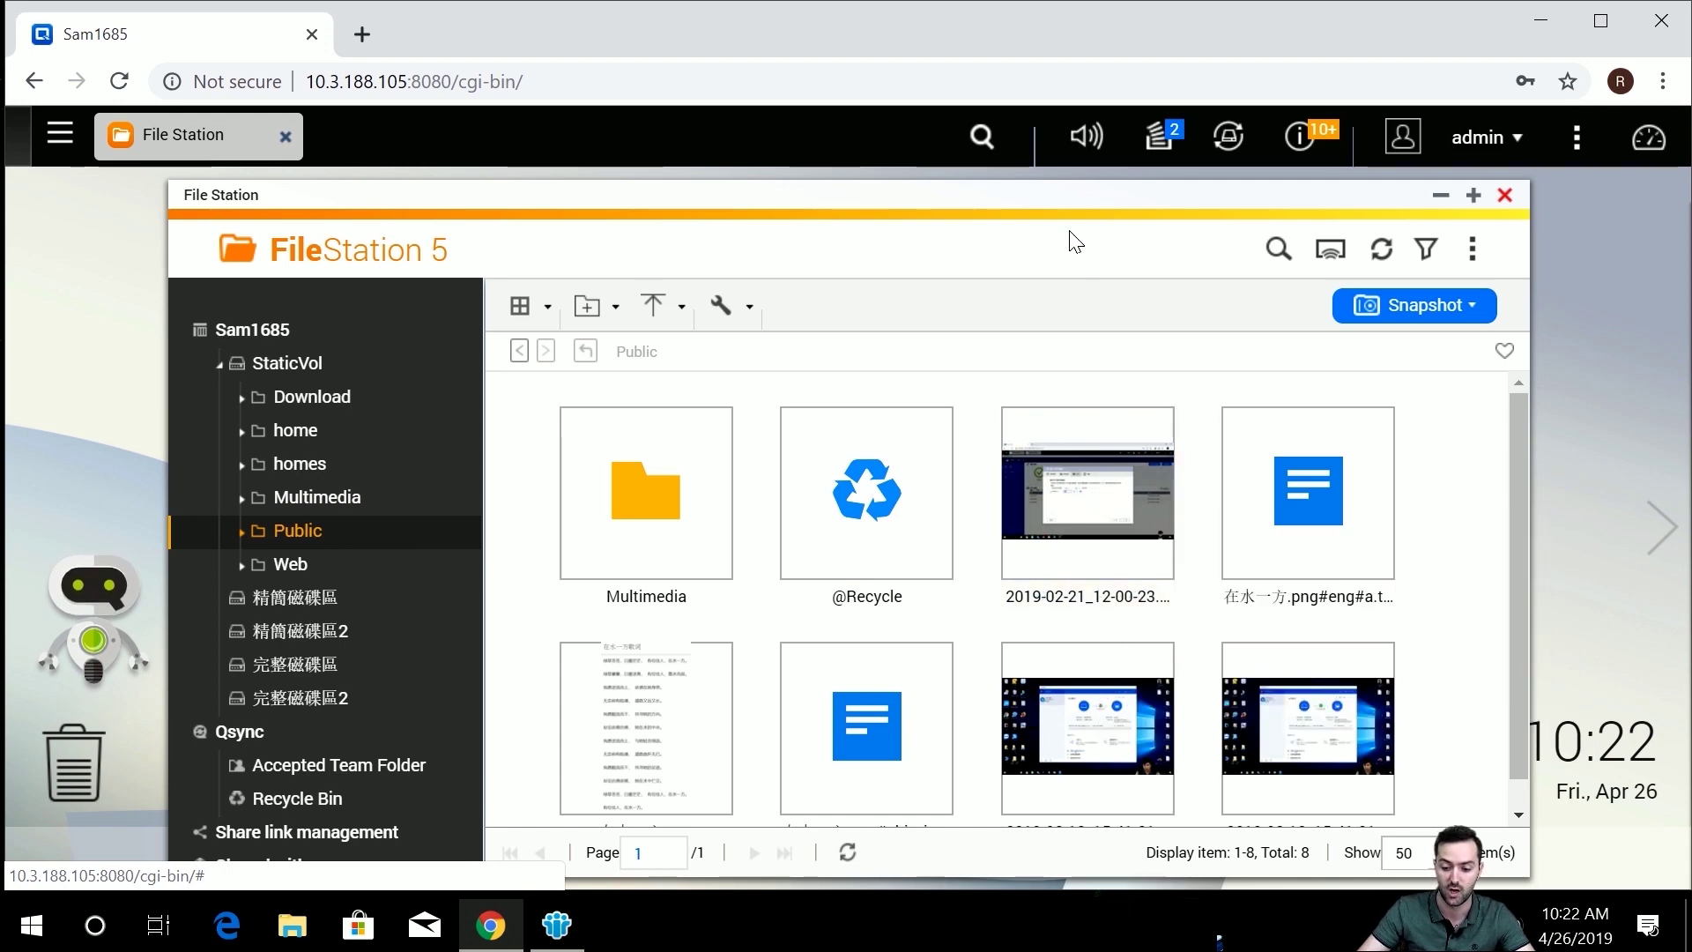
left_click_drag(1062, 189, 1060, 175)
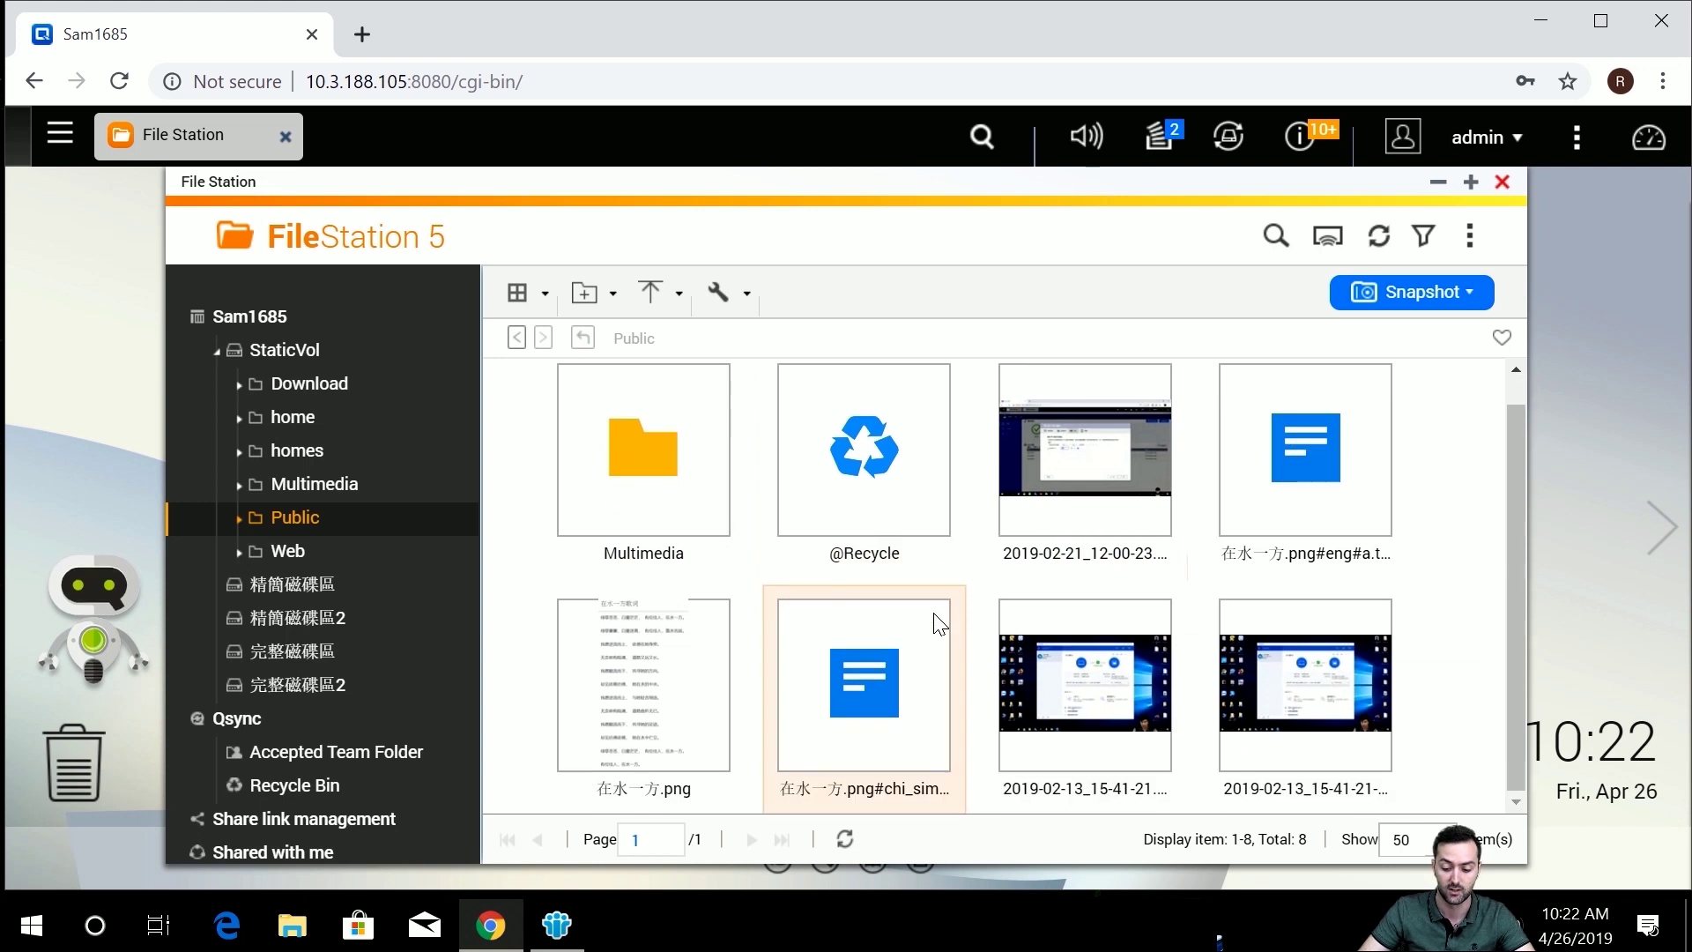
left_click(407, 454)
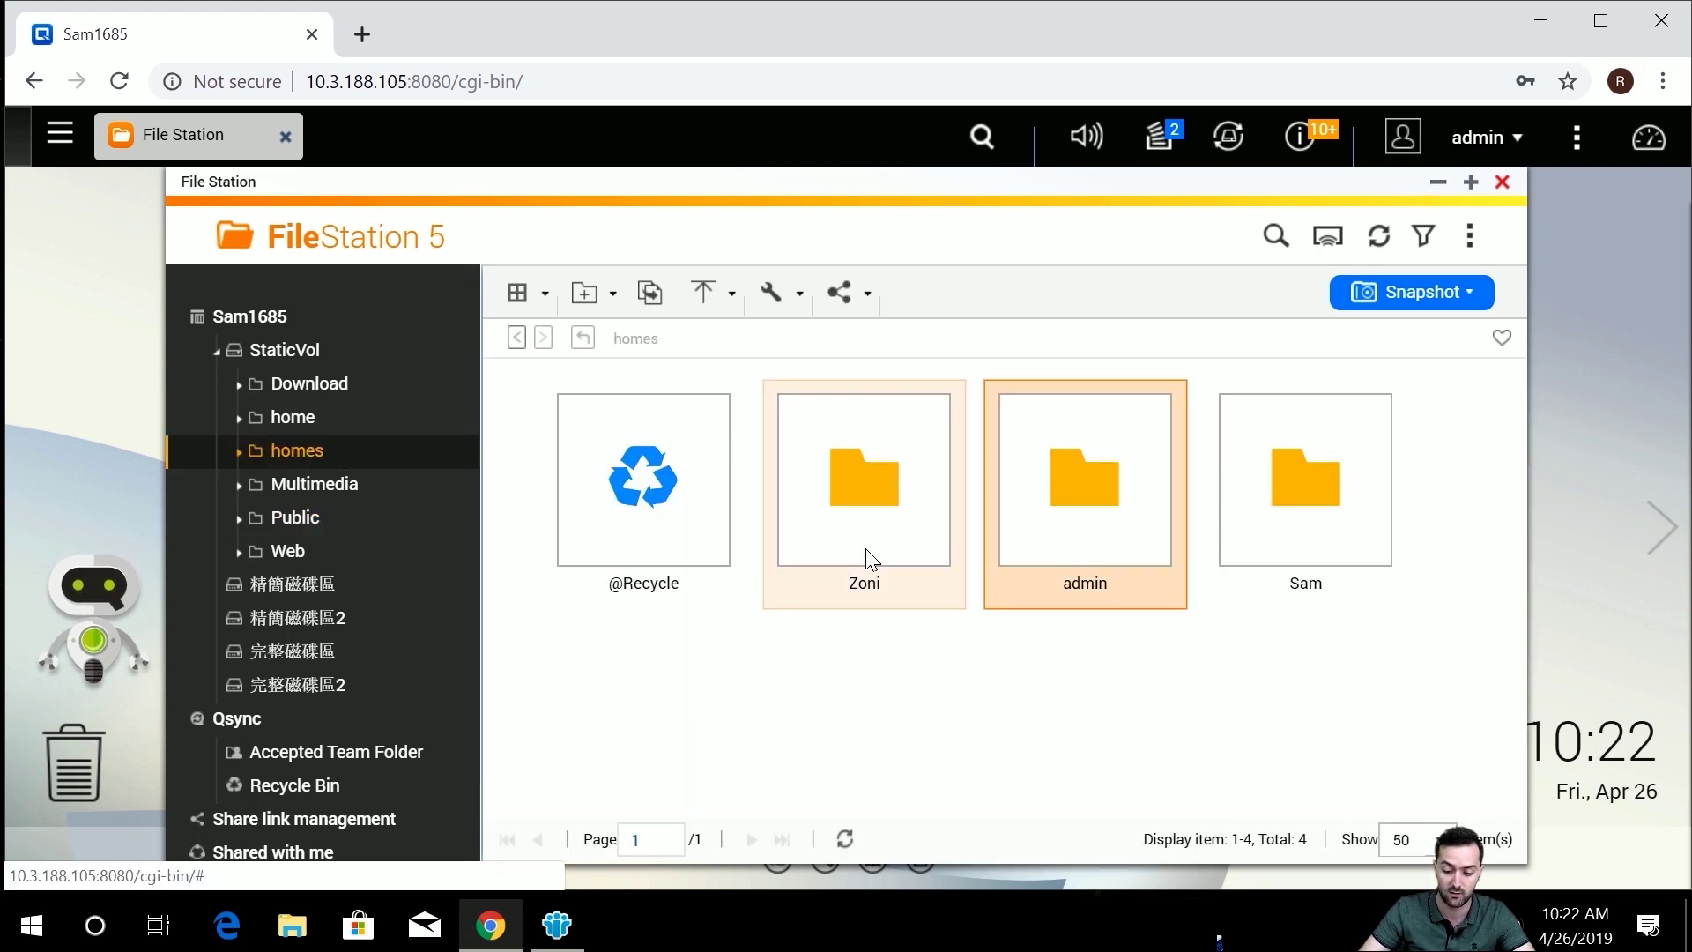
left_click(1297, 557)
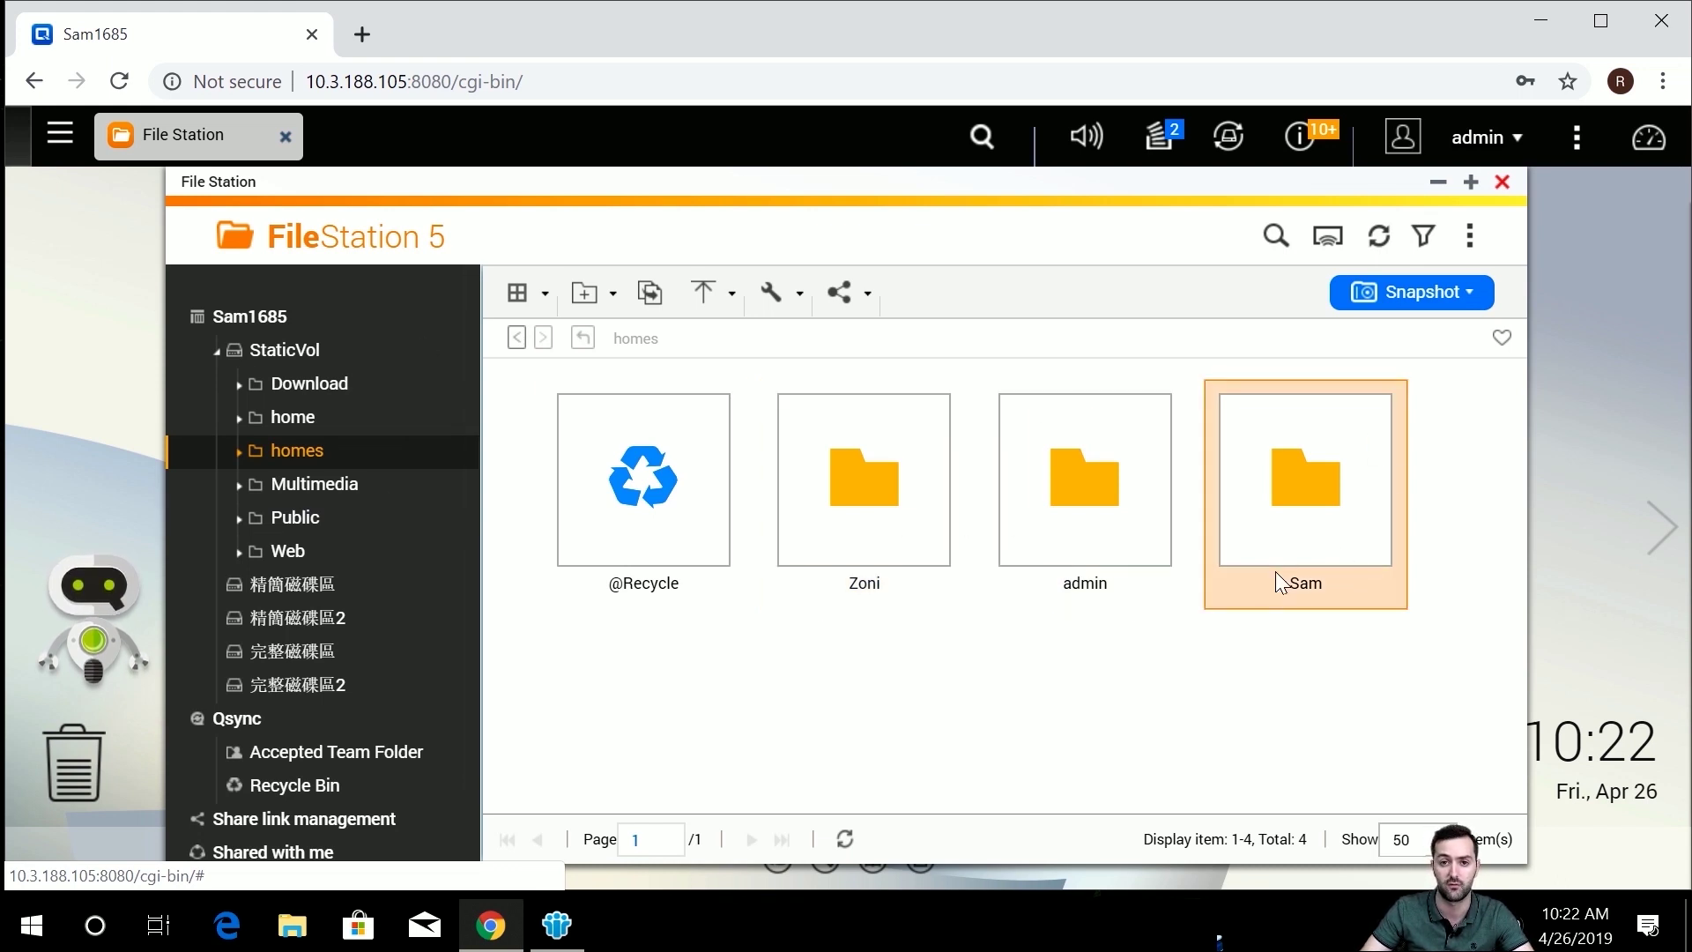
left_click(356, 531)
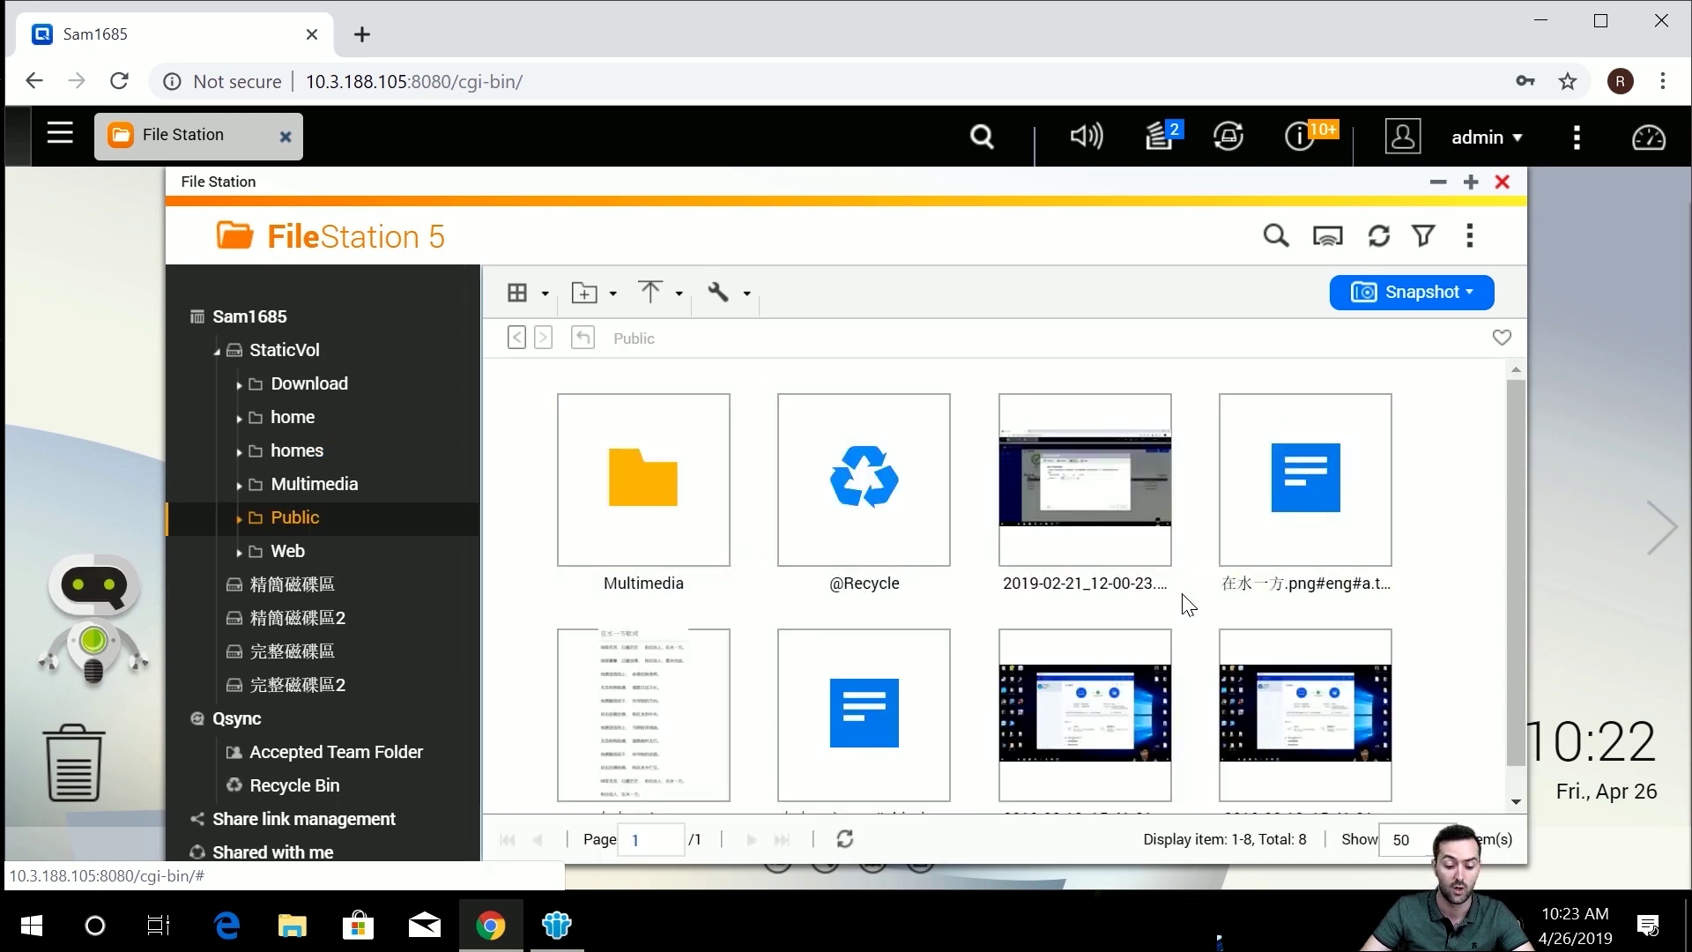
scroll(1037, 666, "down", 1)
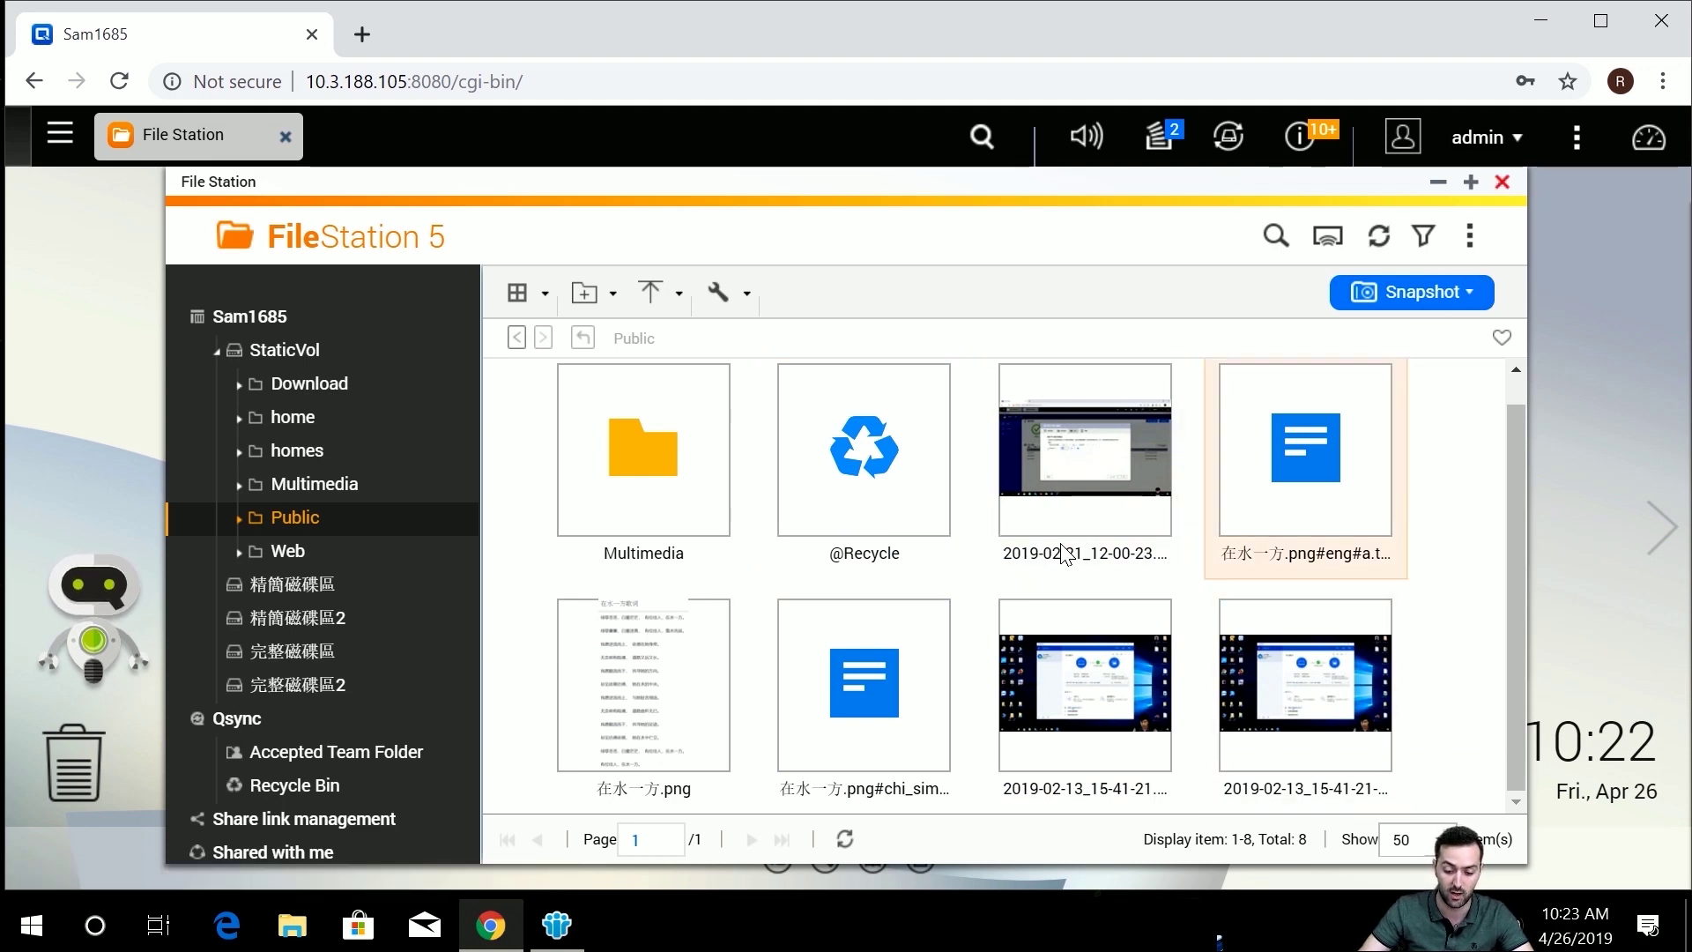
Sign out of admin, log in as the regular user, and view the Public share.
left_click(1487, 137)
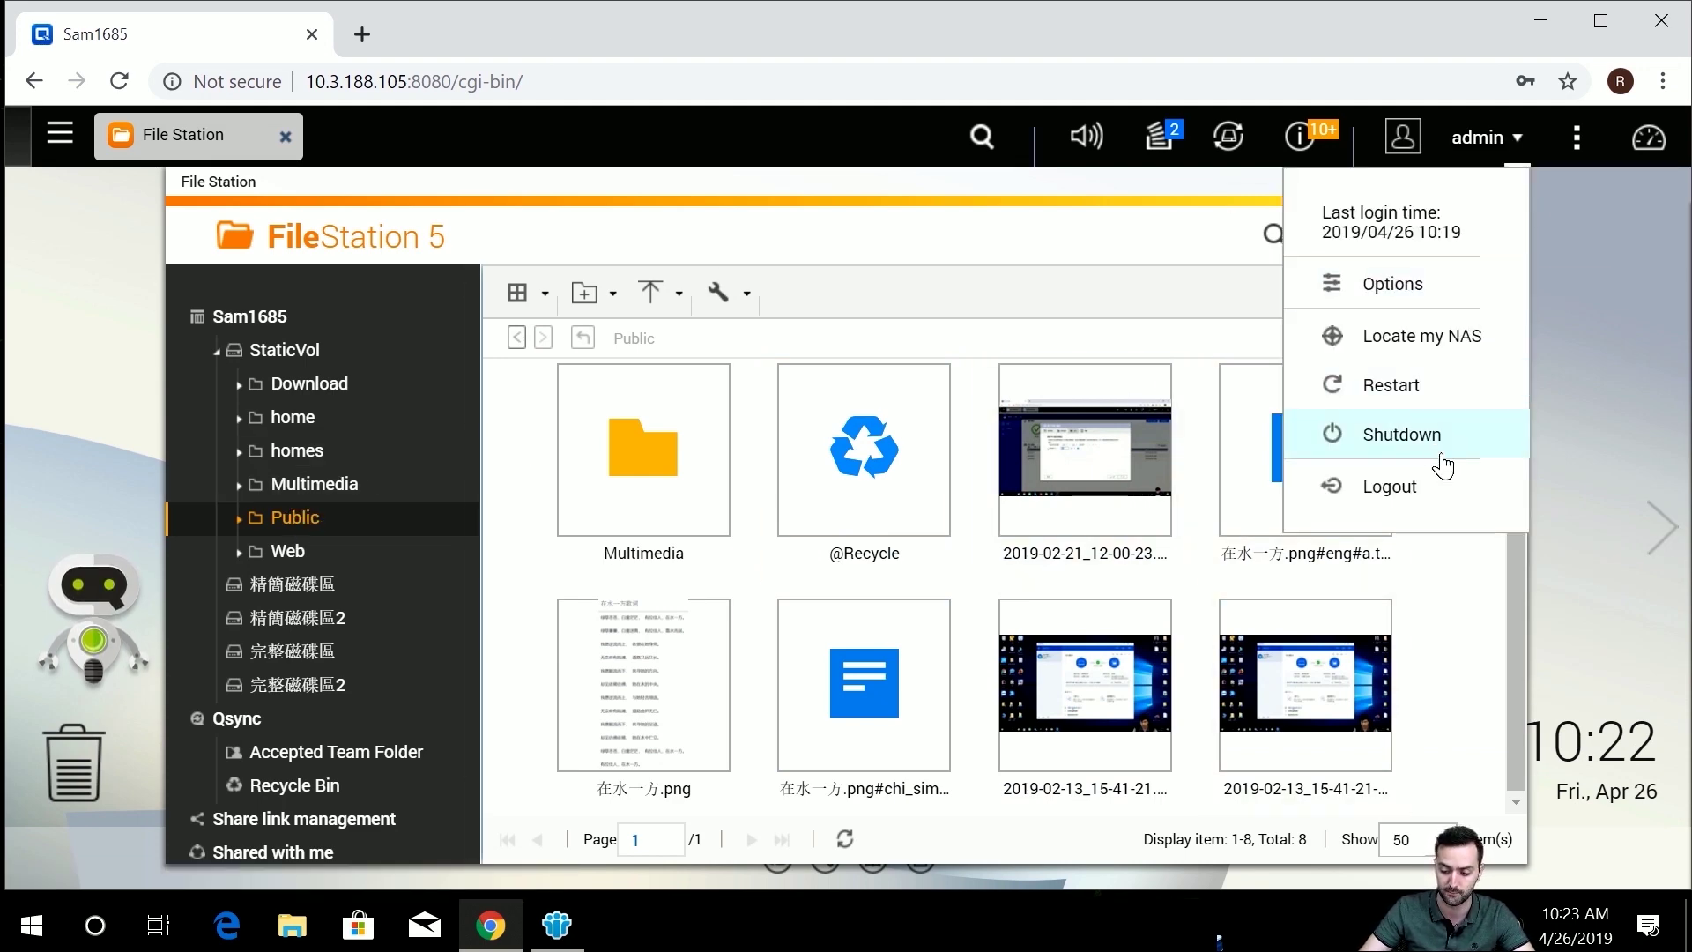
left_click(1389, 486)
type("z")
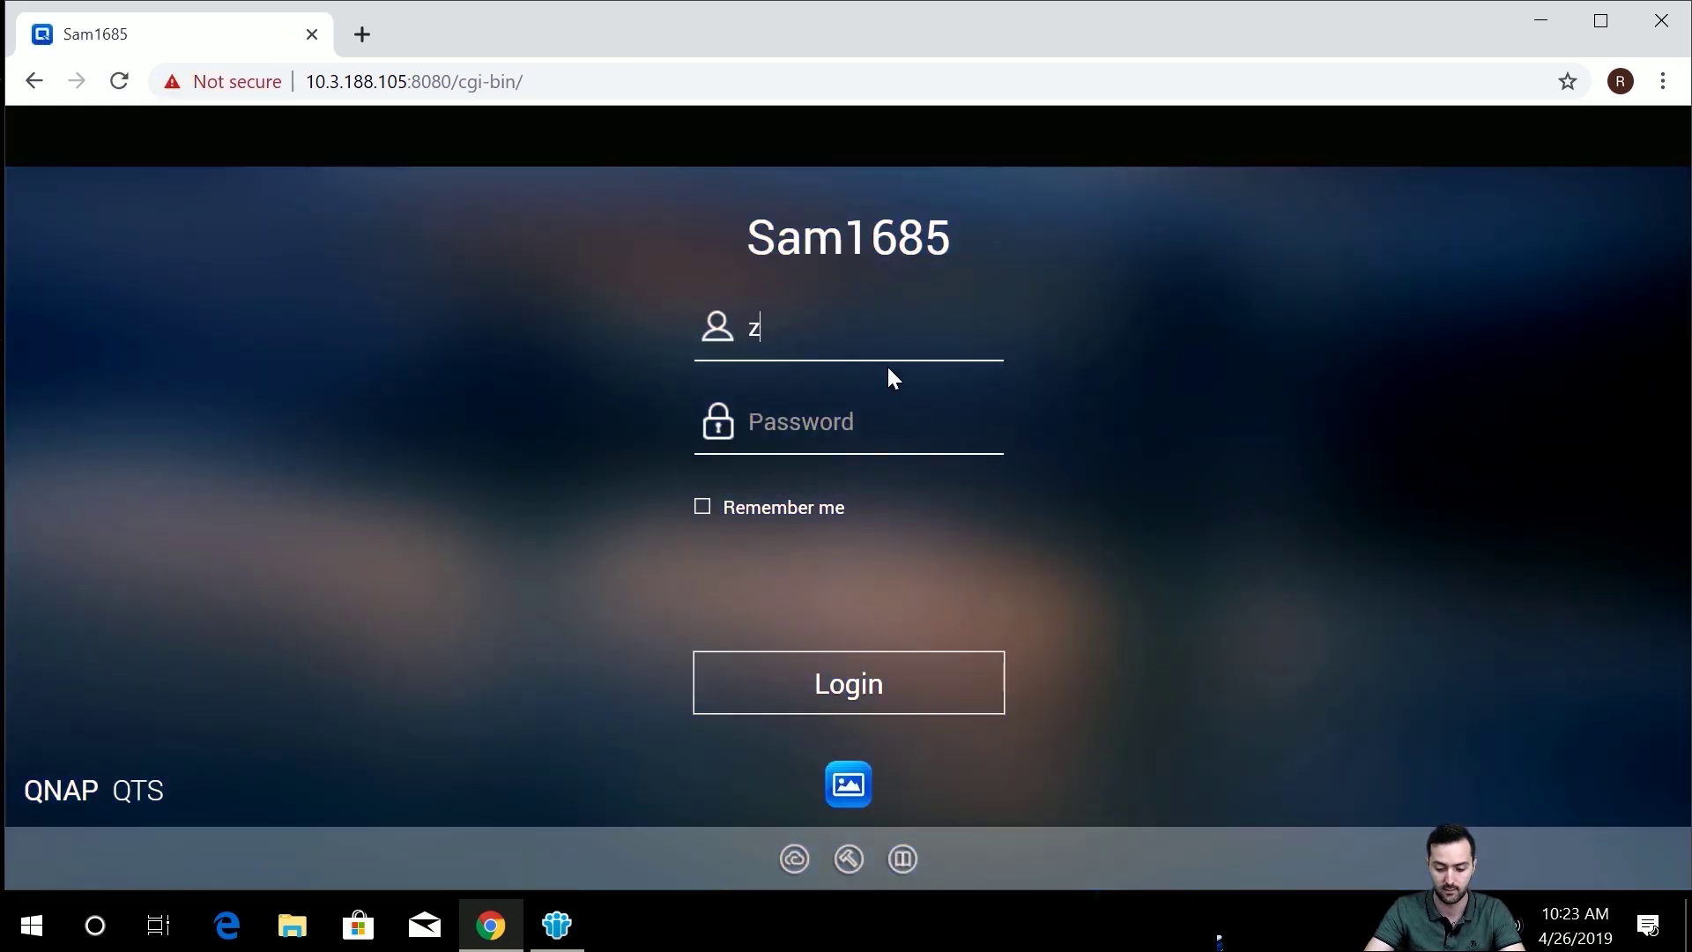
type("oni")
key("Tab")
type("•••")
key("Return")
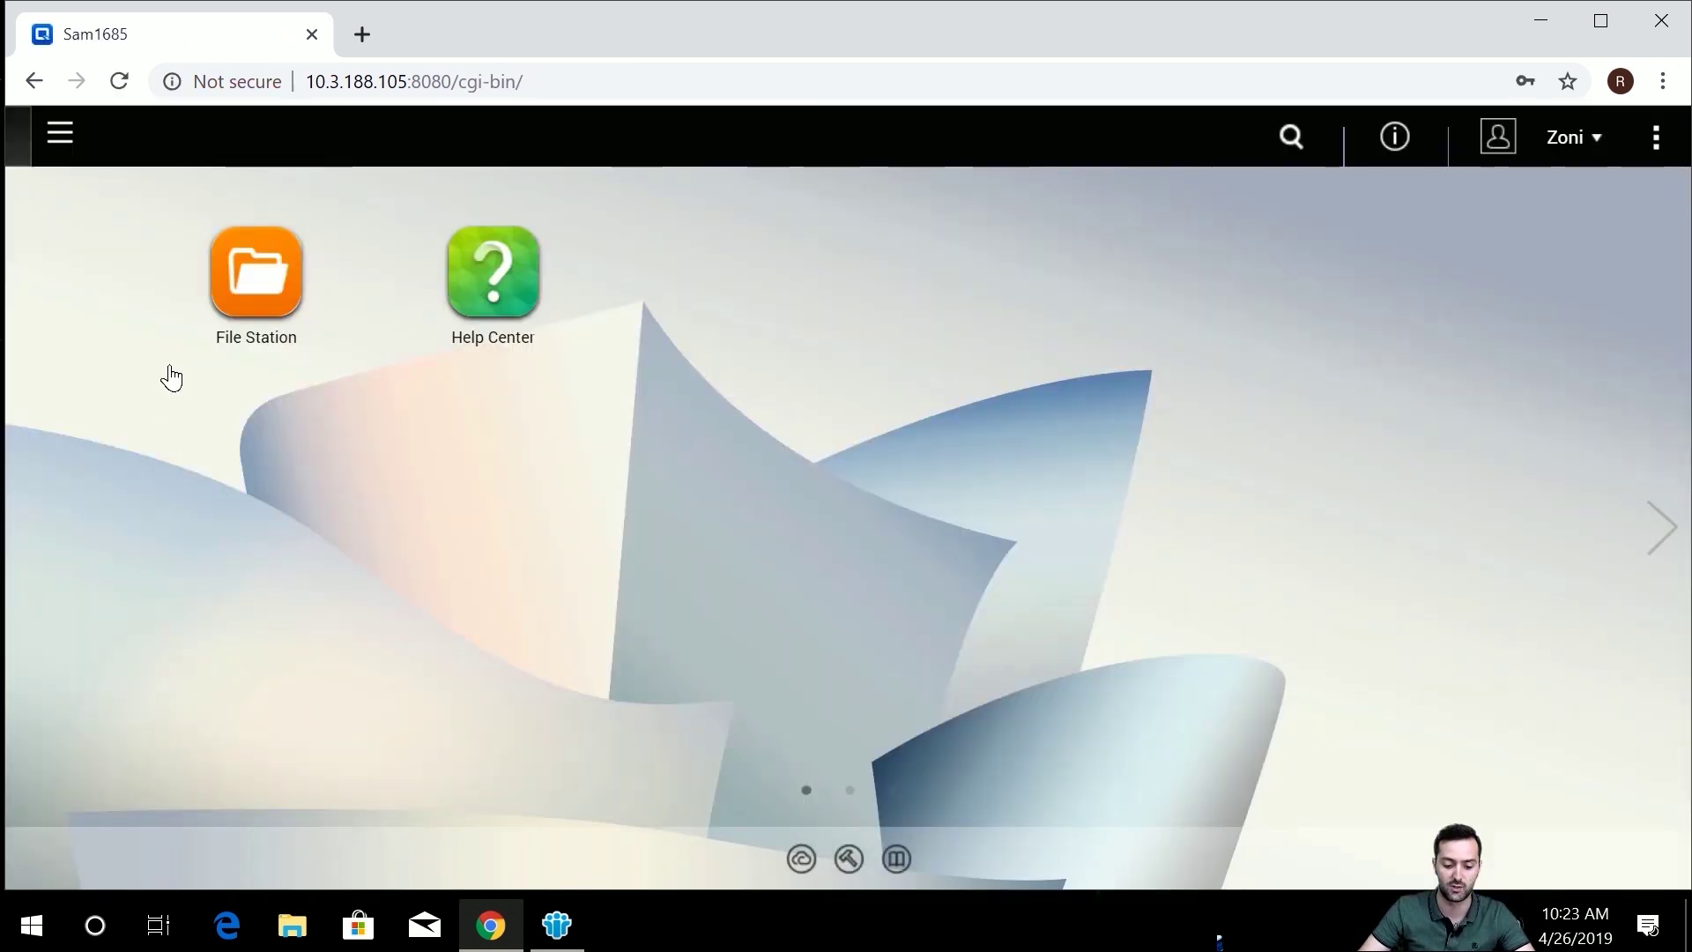
left_click(289, 346)
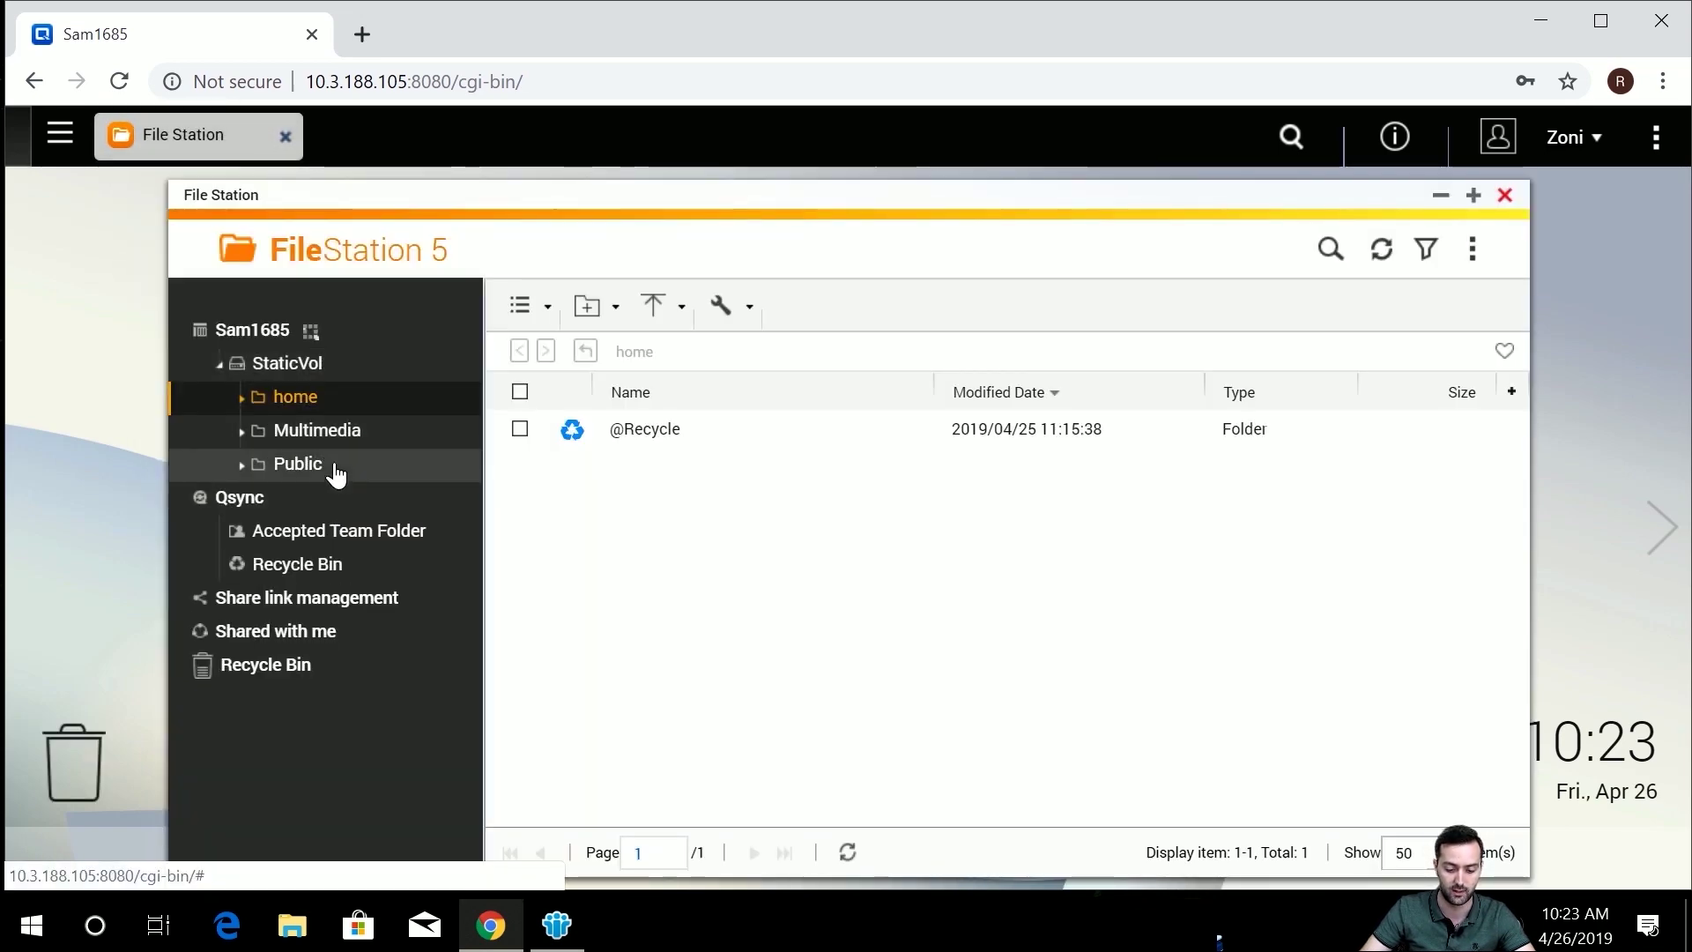
left_click(335, 474)
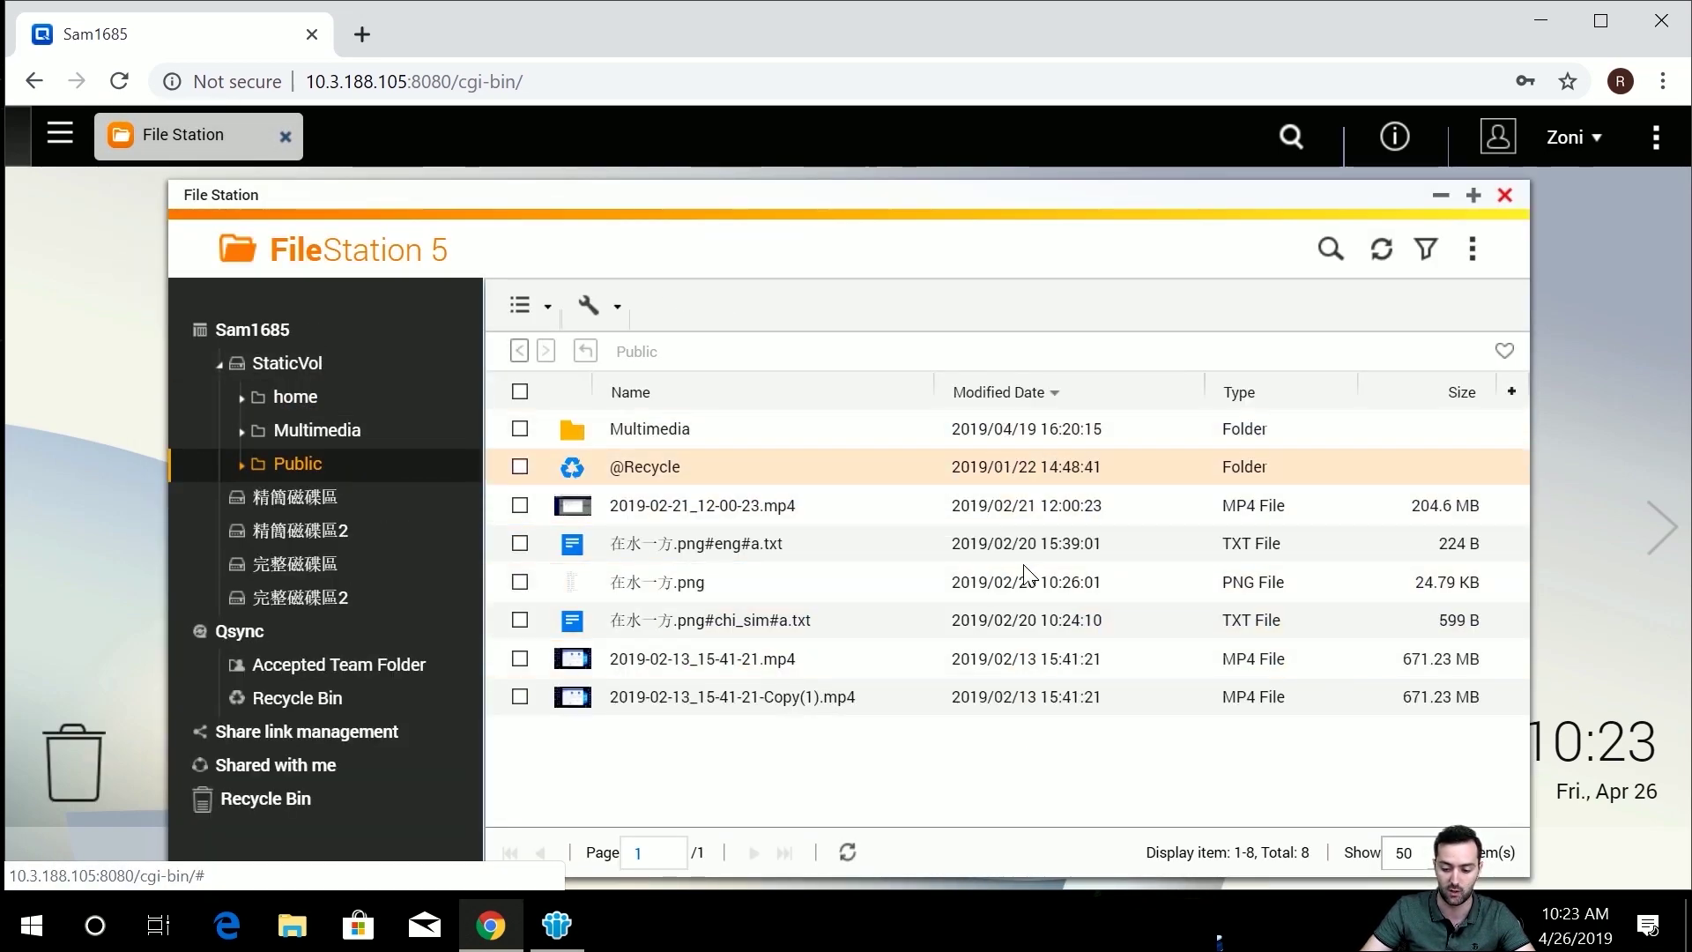
Log the regular user out and sign back in as admin.
left_click(1597, 138)
left_click(1537, 331)
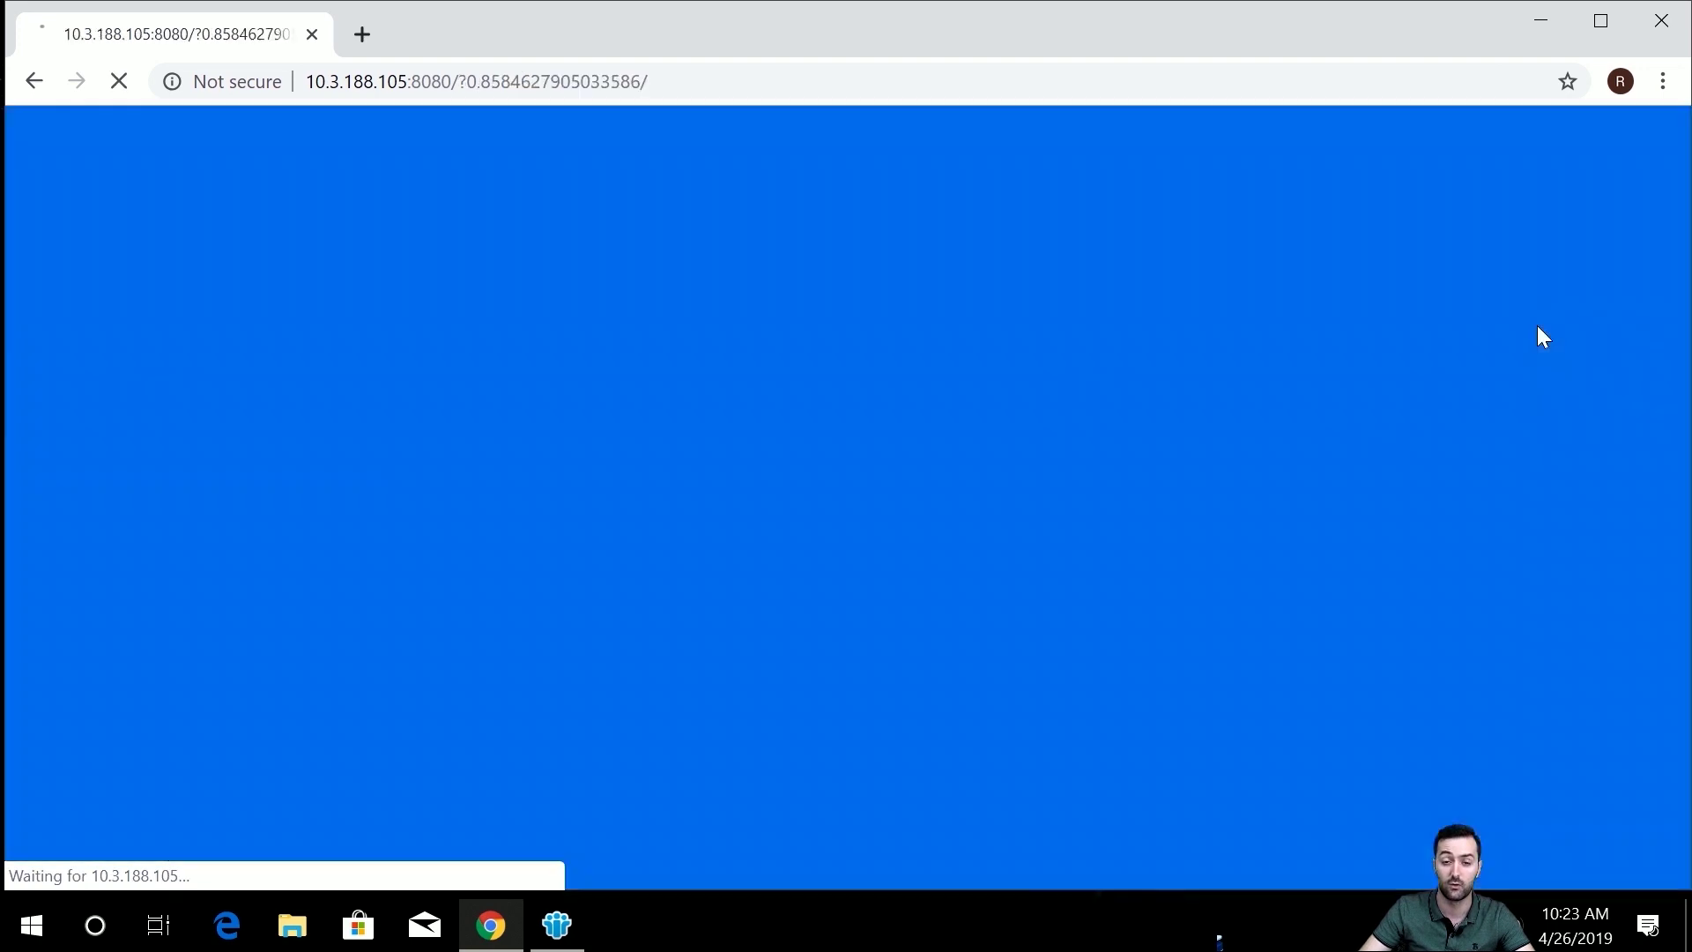
type("a")
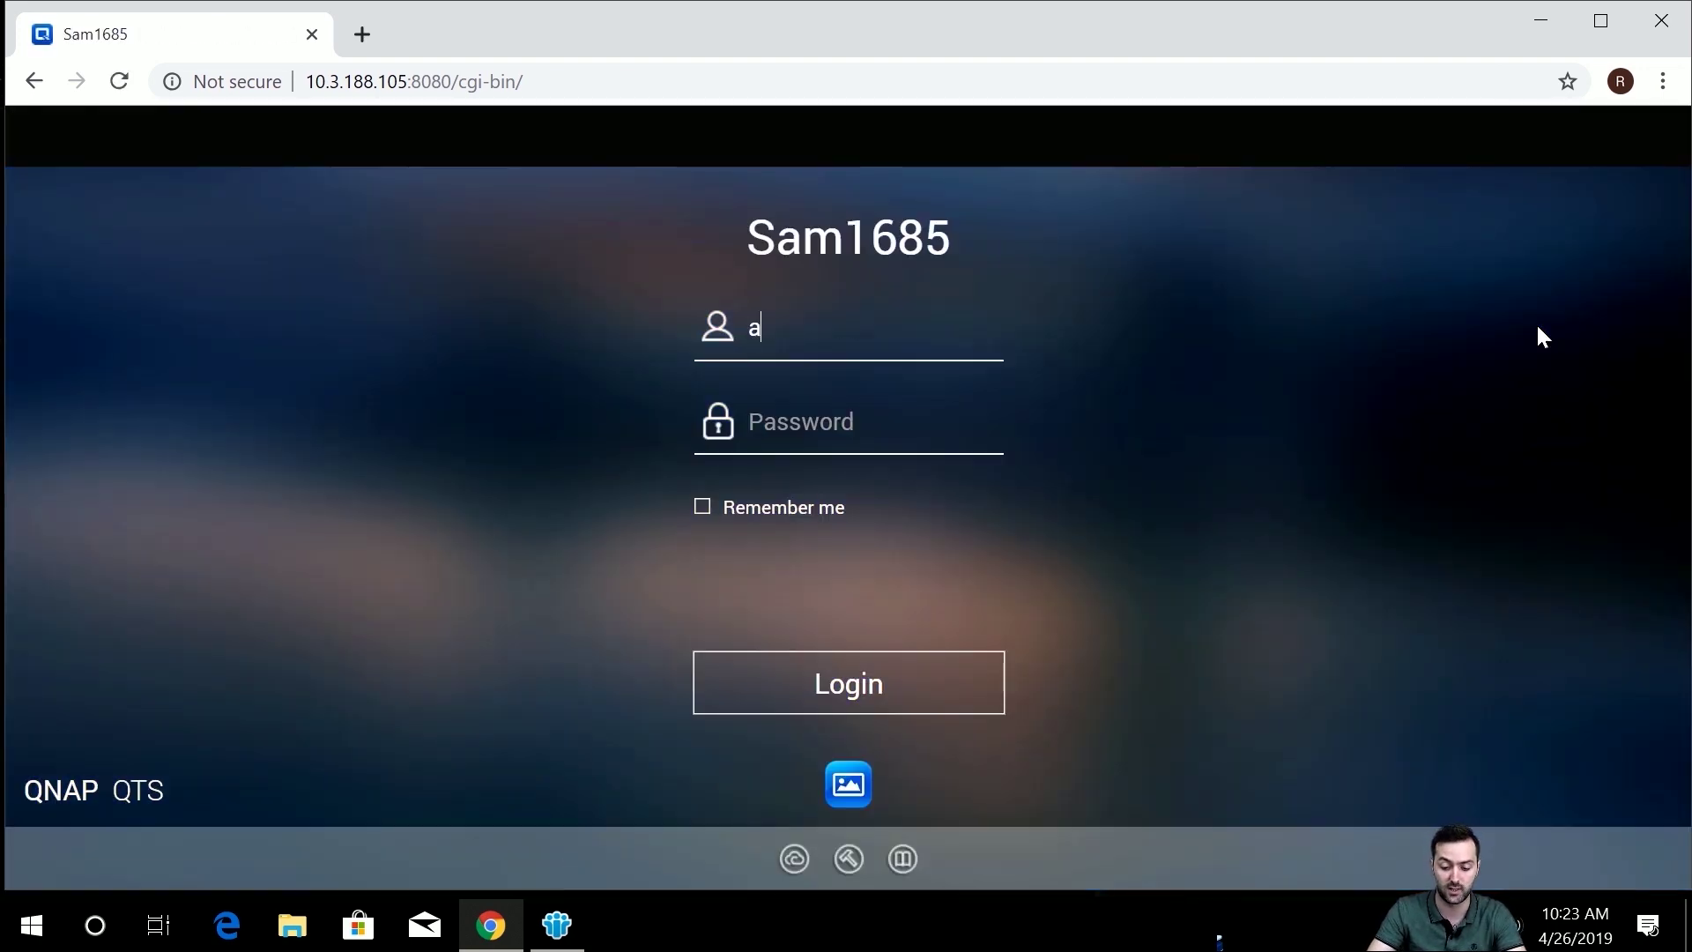
type("dmin")
key("Tab")
type("a")
key("Return")
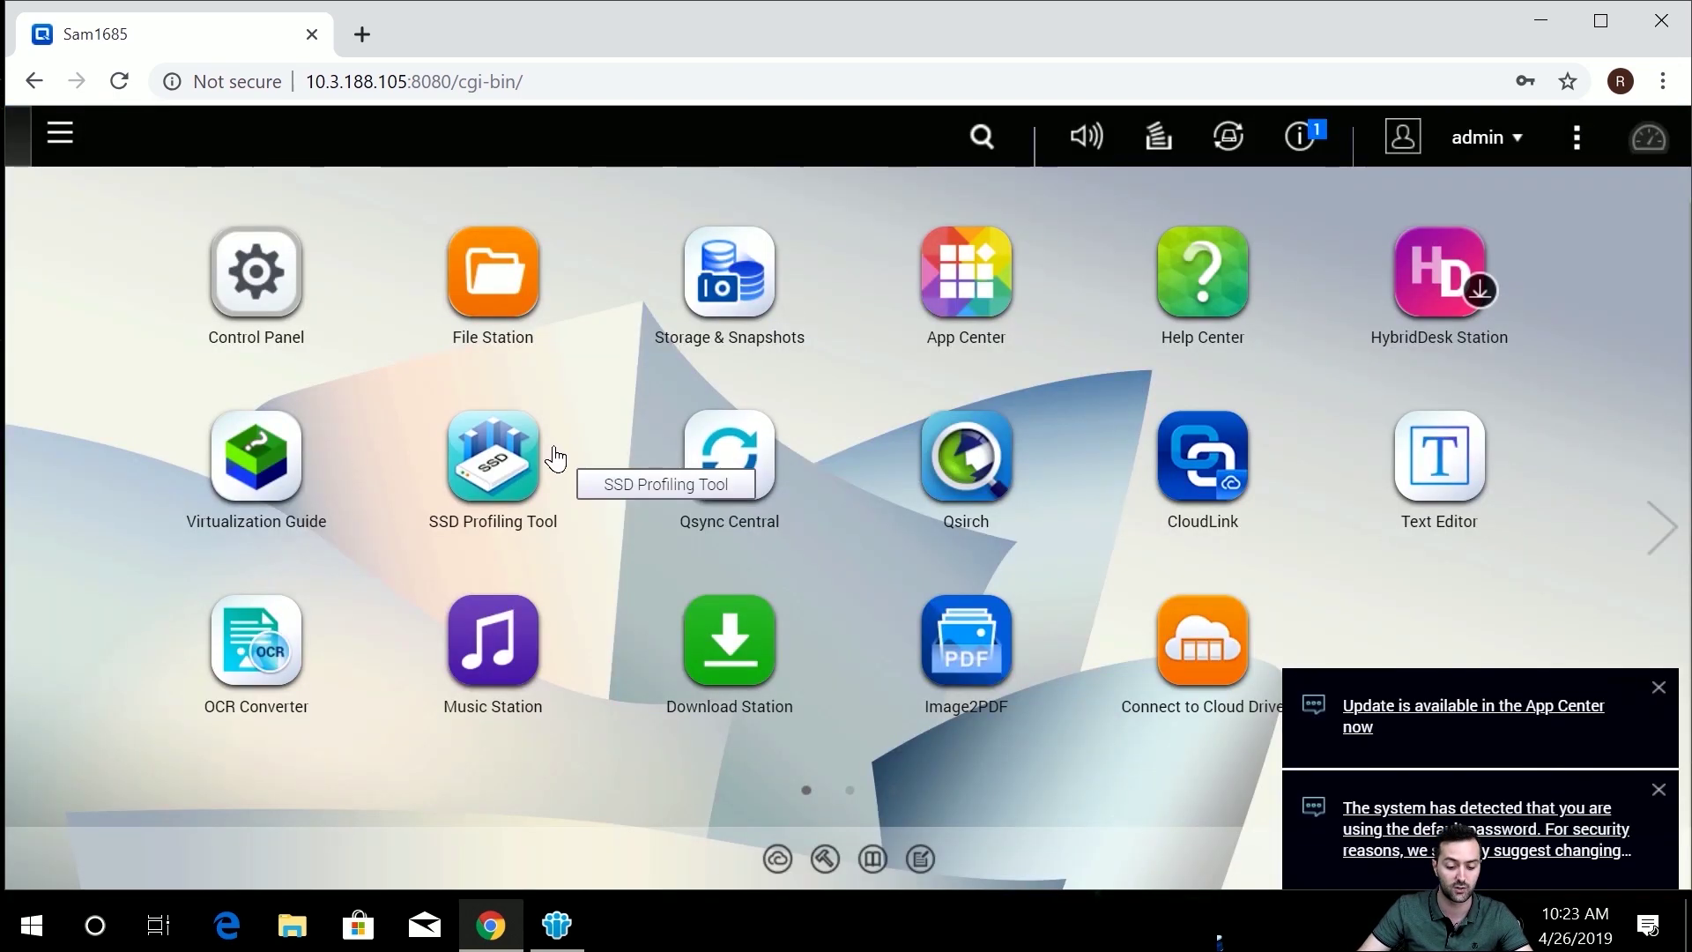
Reopen File Station as admin, browse the Public and Web shares, then close it.
left_click(505, 305)
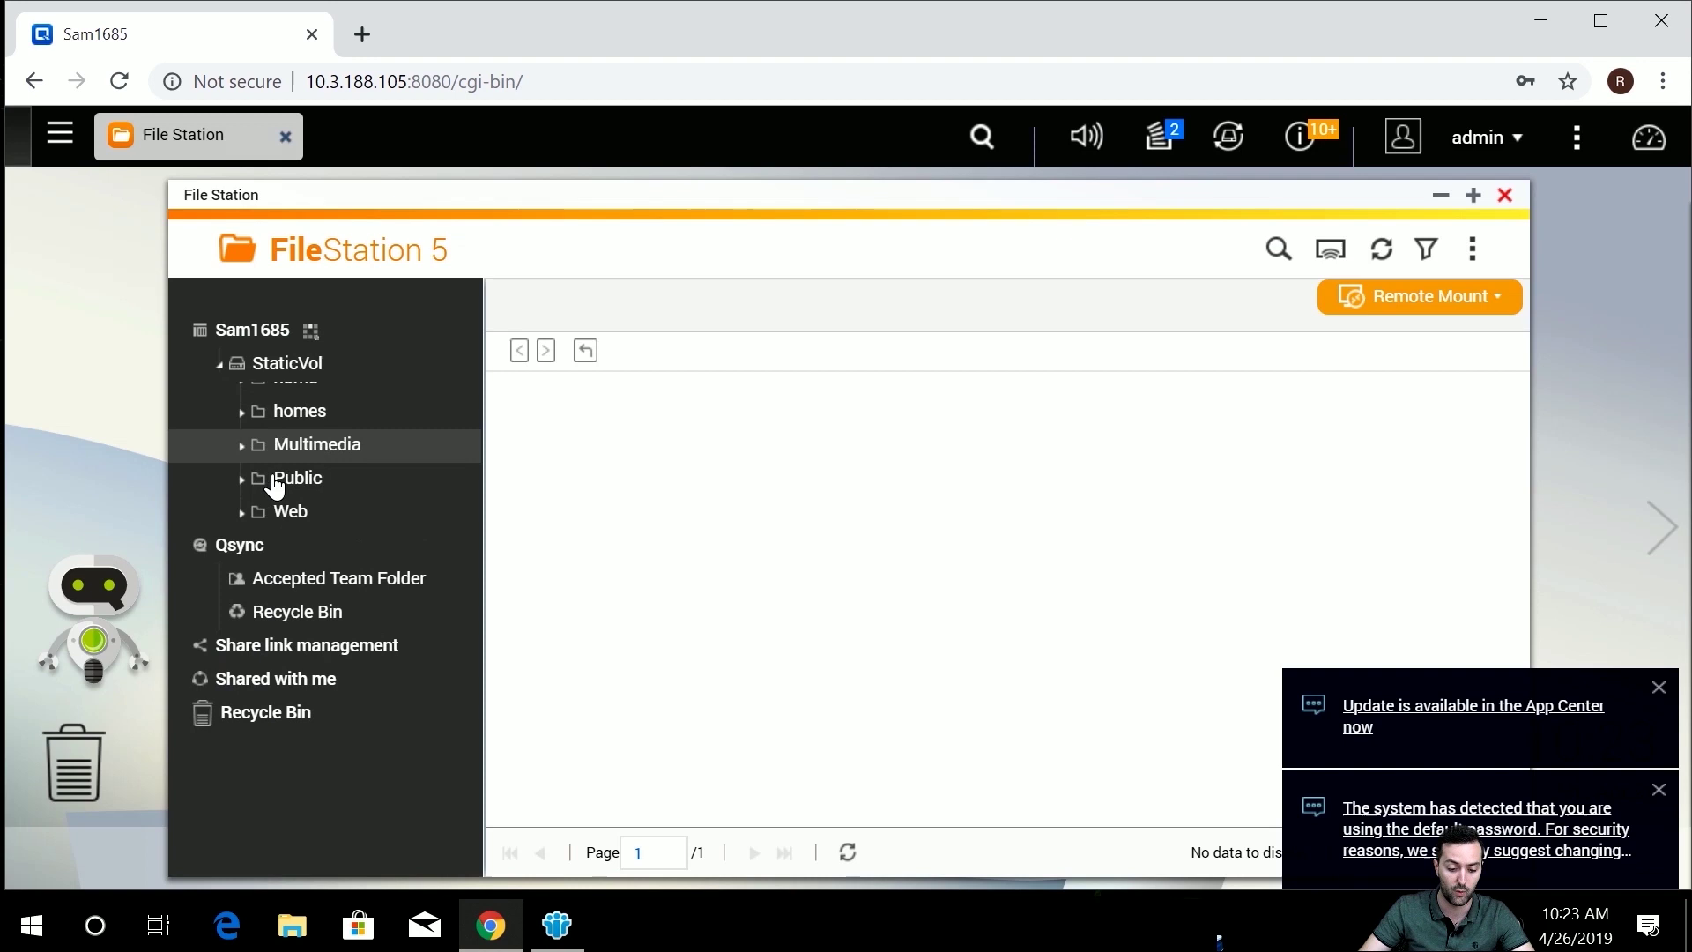
left_click(276, 536)
left_click(291, 566)
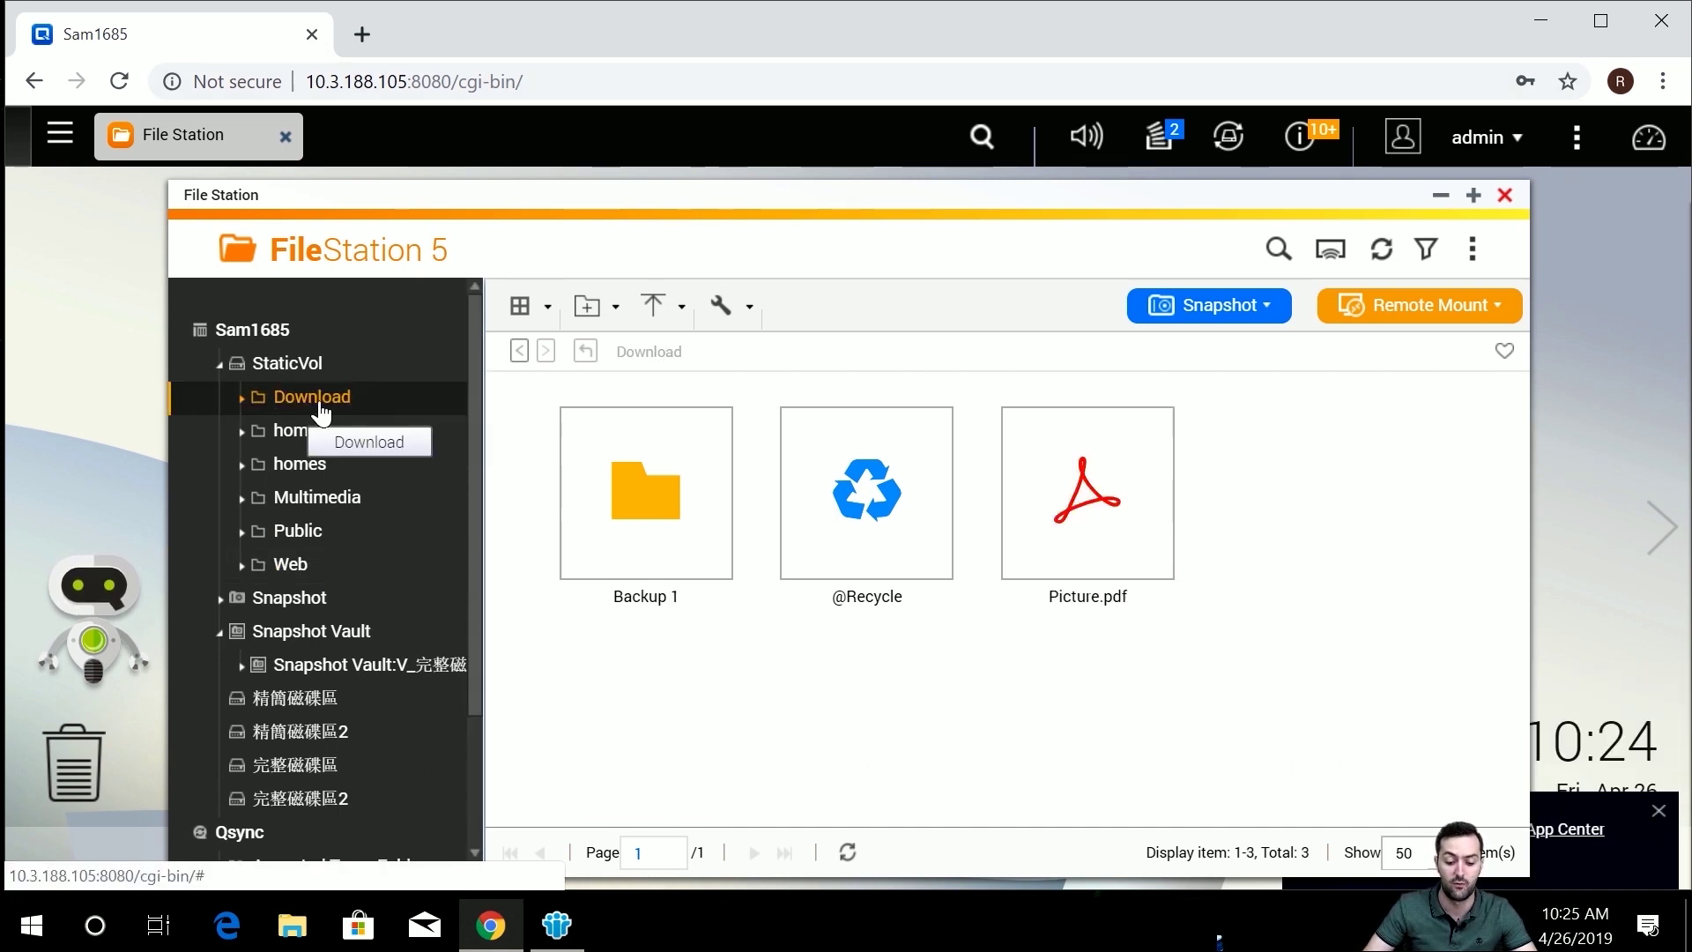
left_click(1505, 200)
Open Download Station, view its empty RSS feed manager, then close all windows.
left_click(723, 645)
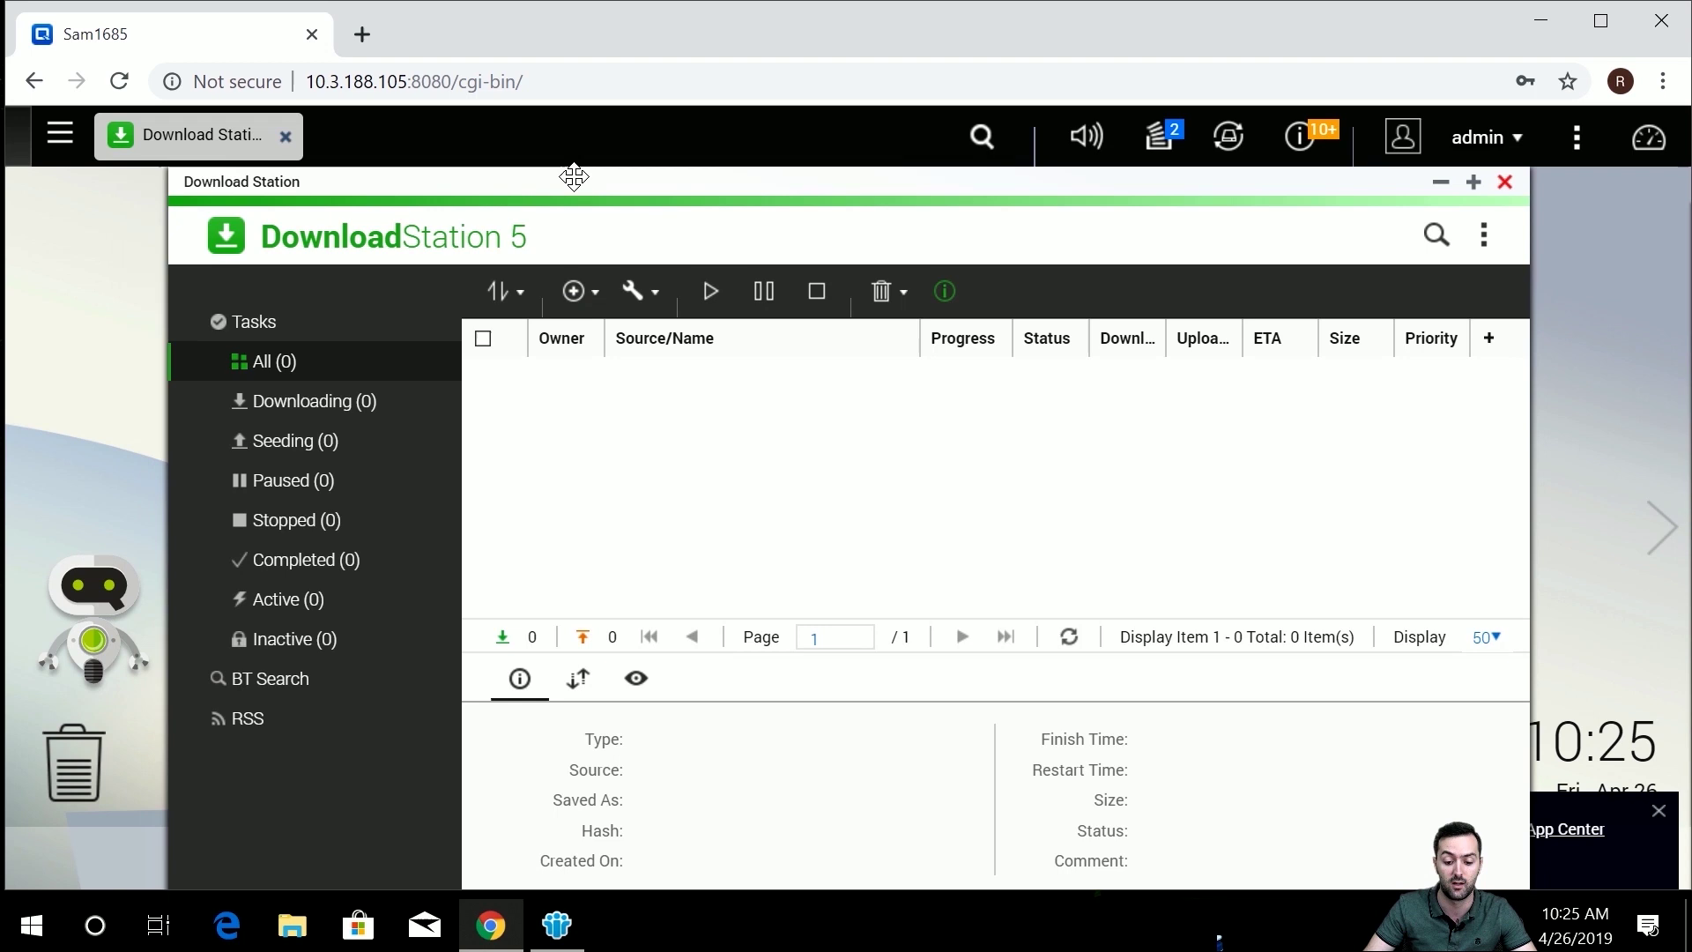
left_click(296, 722)
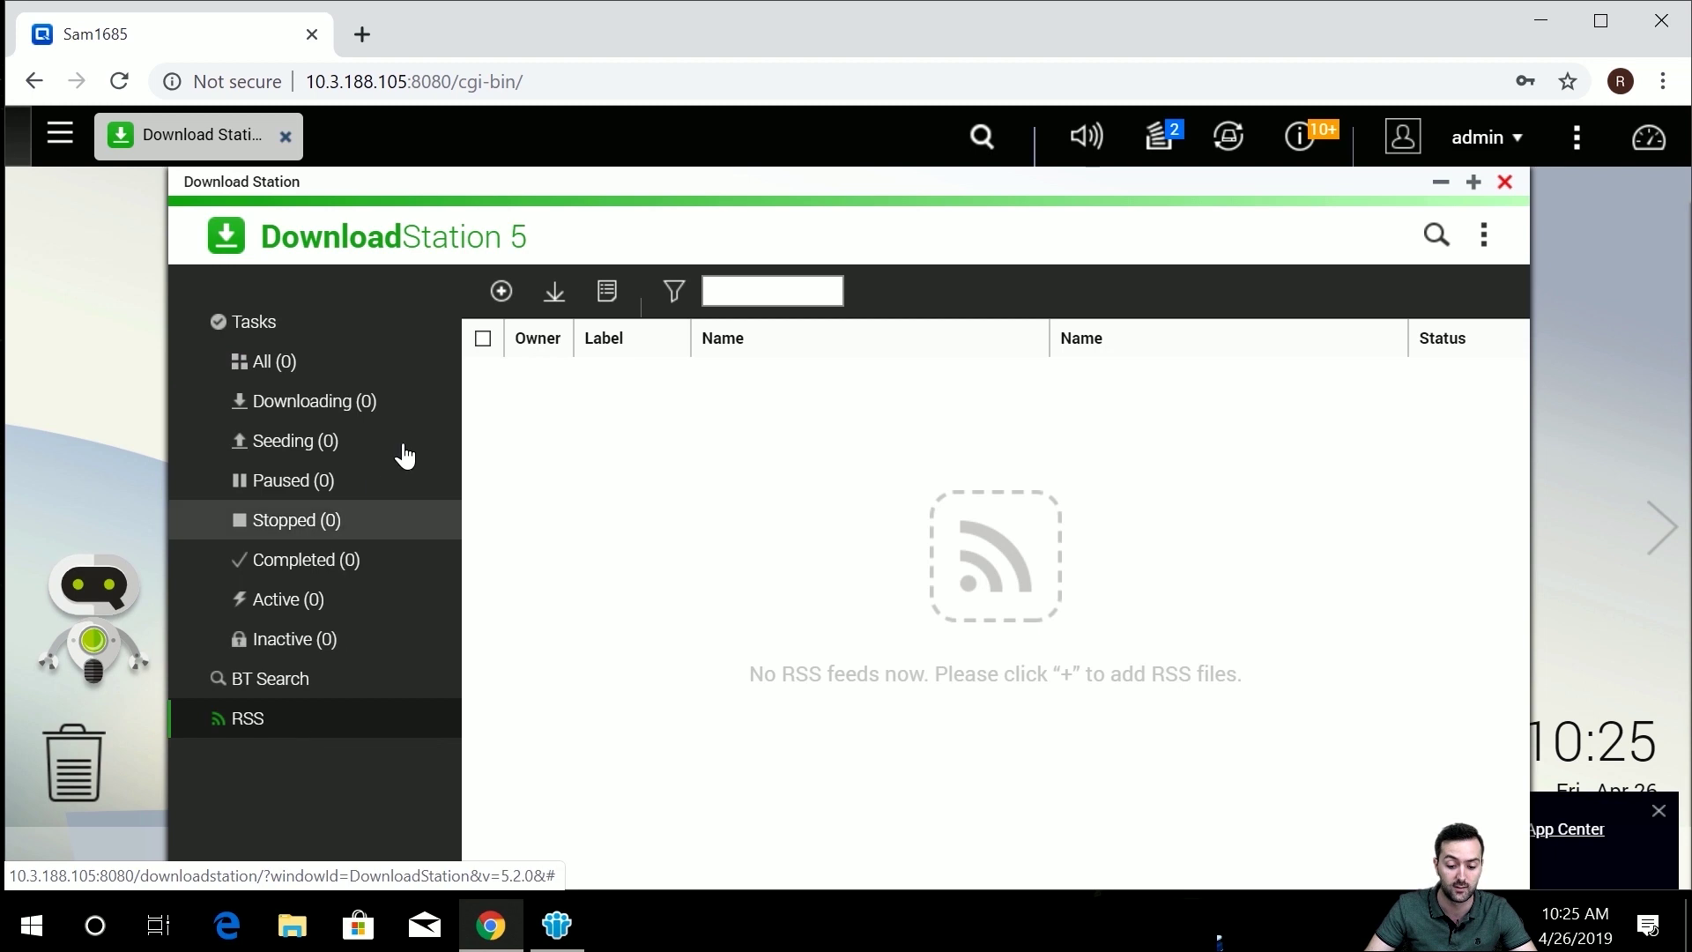
left_click(498, 294)
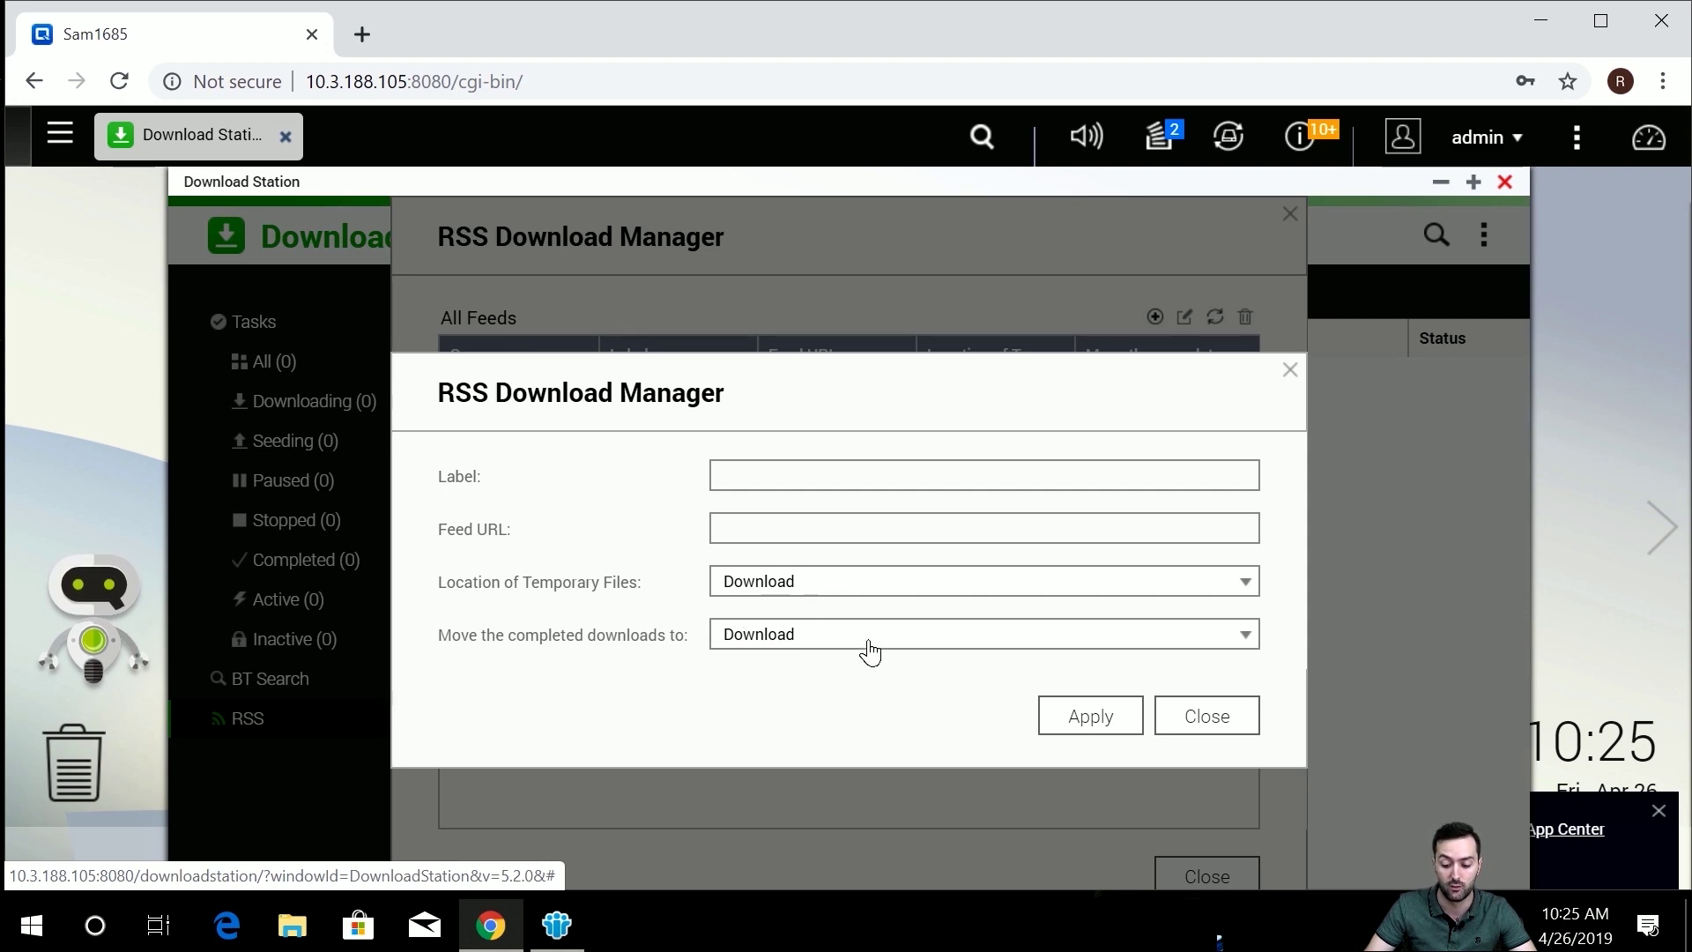
left_click(1290, 372)
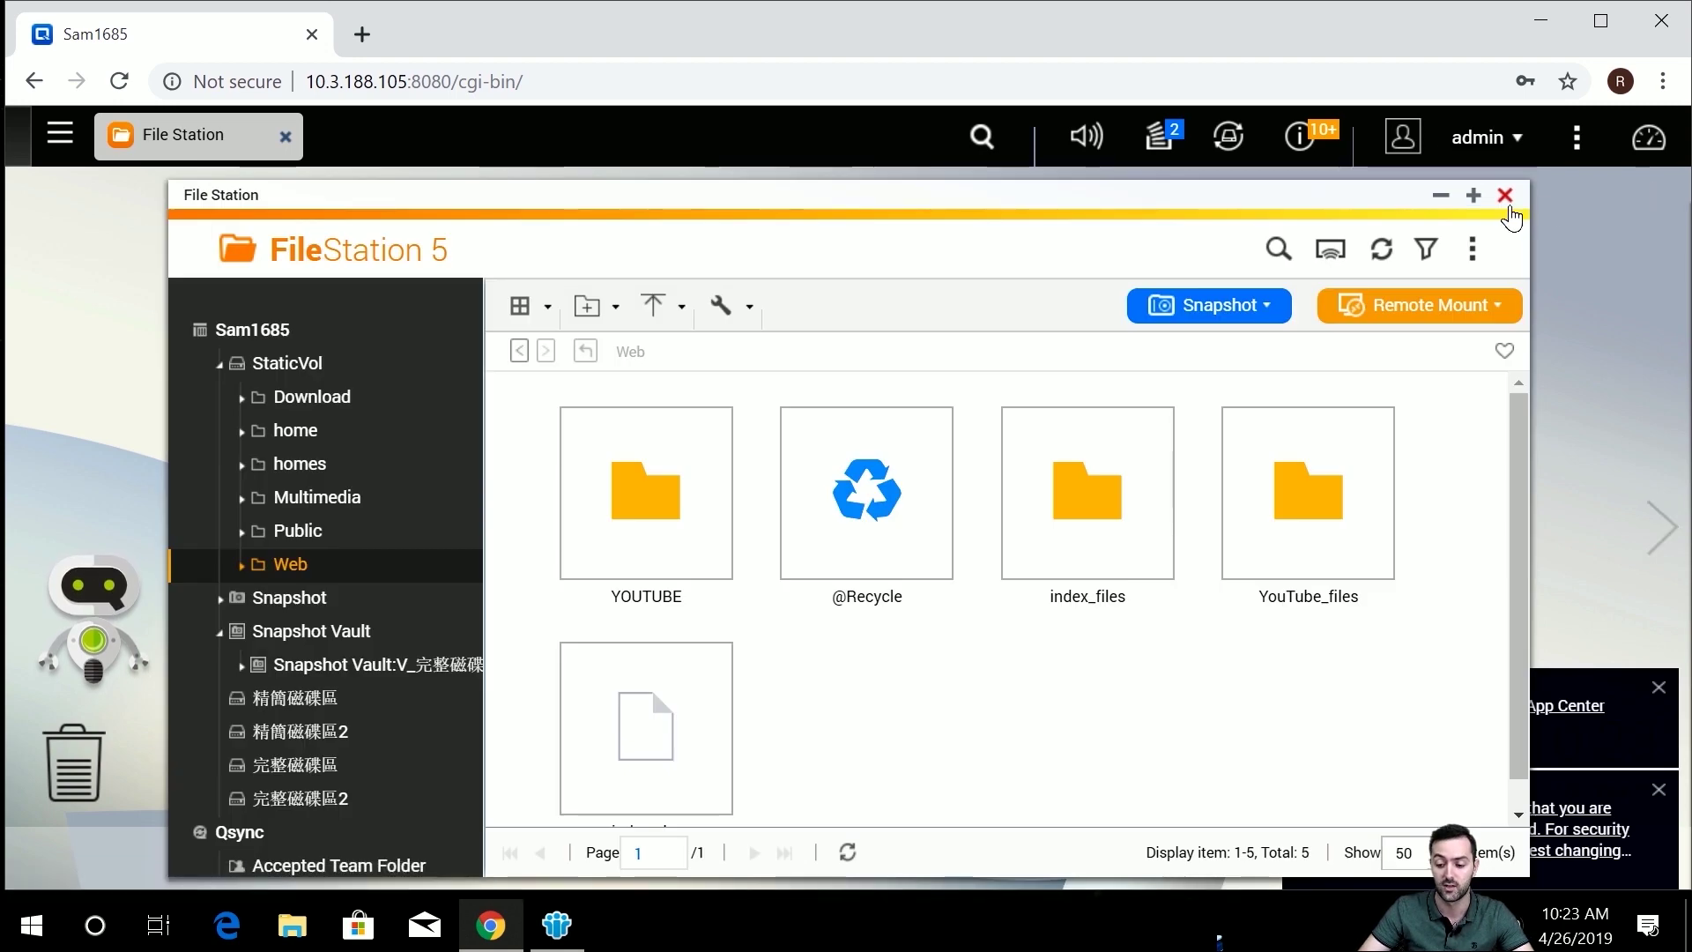
left_click(1505, 197)
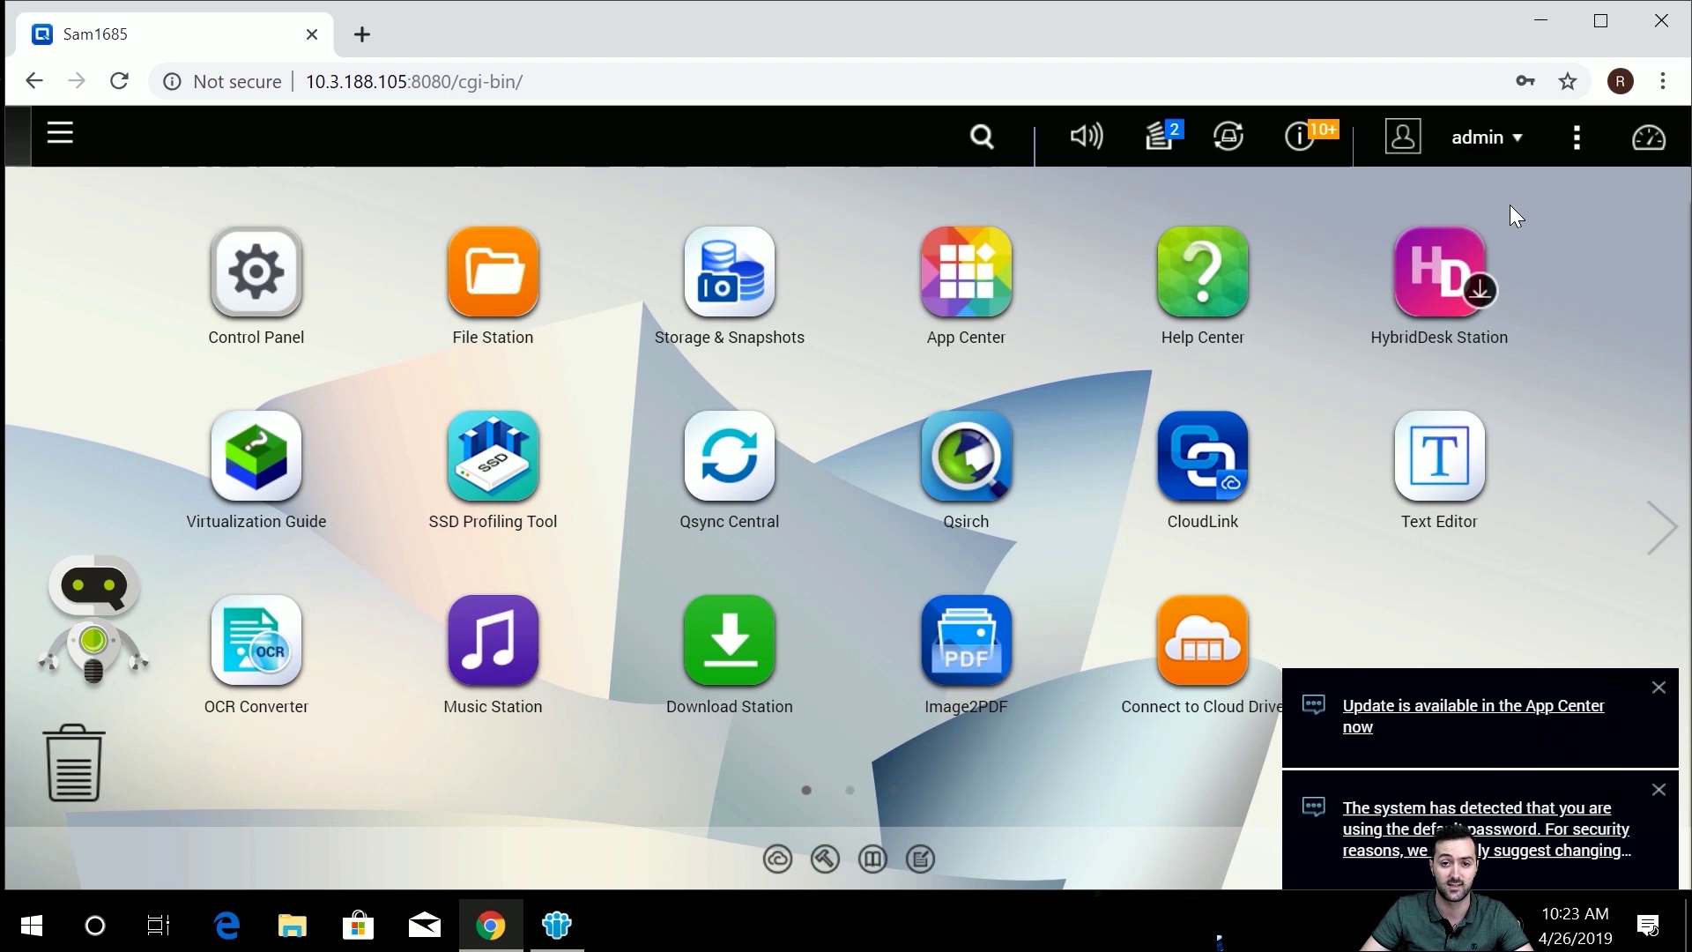